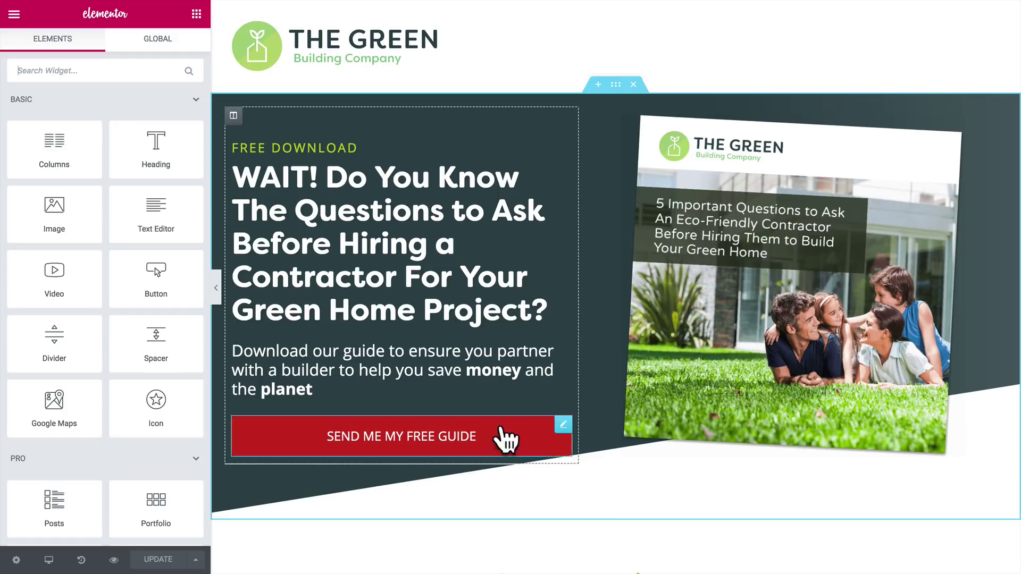
Create and save a new split test called 'Button colour' in the hero section's Advanced settings.
{"action": "left_click", "coordinate": [616, 87]}
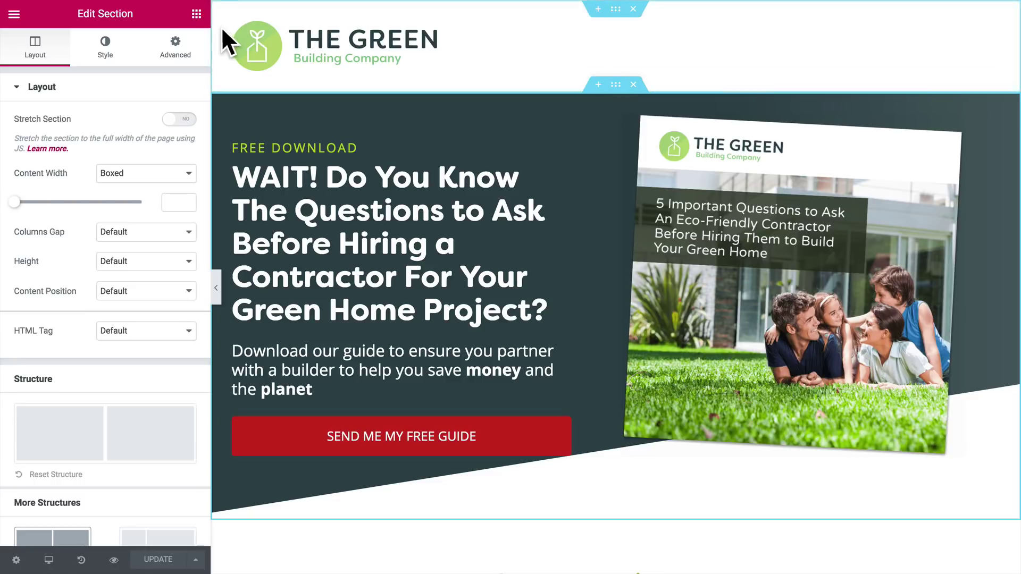
{"action": "left_click", "coordinate": [174, 48]}
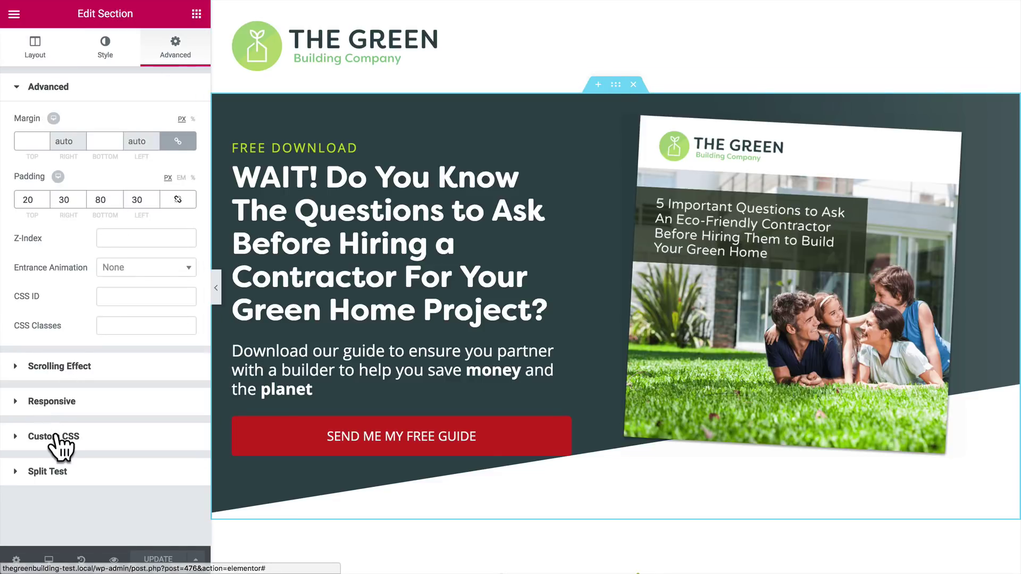
{"action": "left_click", "coordinate": [16, 474]}
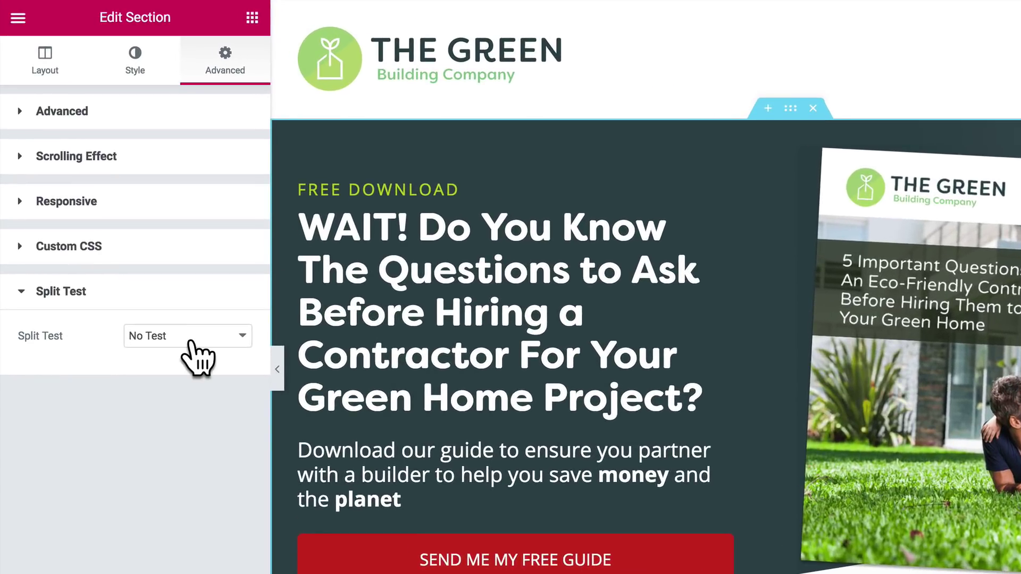
{"action": "left_click", "coordinate": [189, 342]}
{"action": "left_click", "coordinate": [178, 349]}
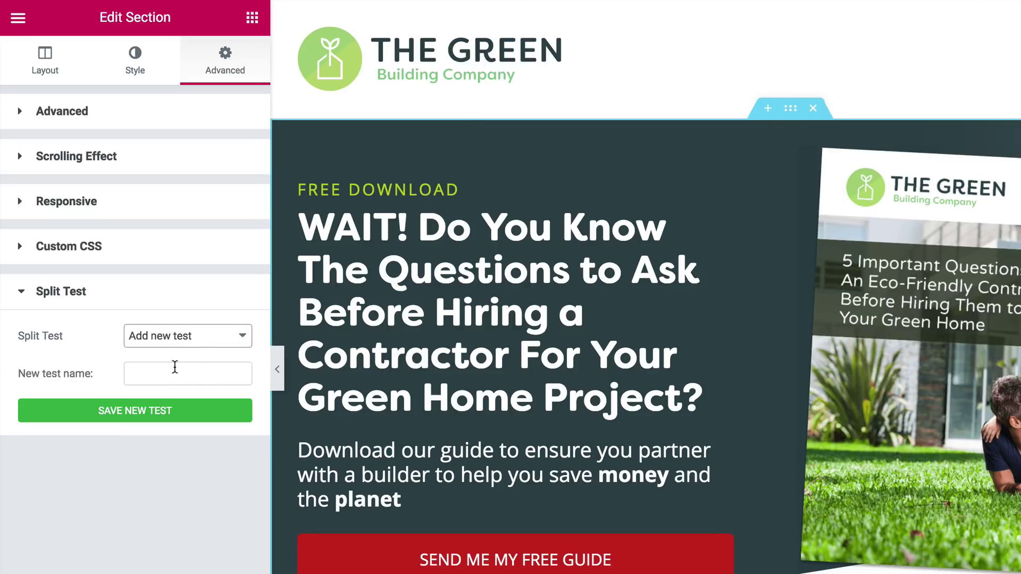
{"action": "left_click", "coordinate": [175, 367]}
{"action": "type", "text": "Bu"}
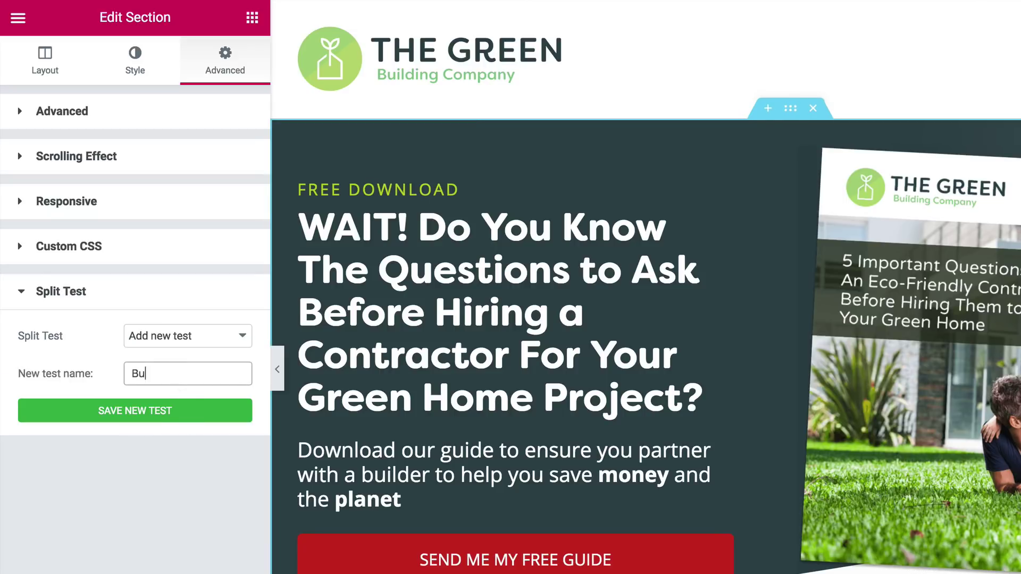
{"action": "type", "text": "tton colour"}
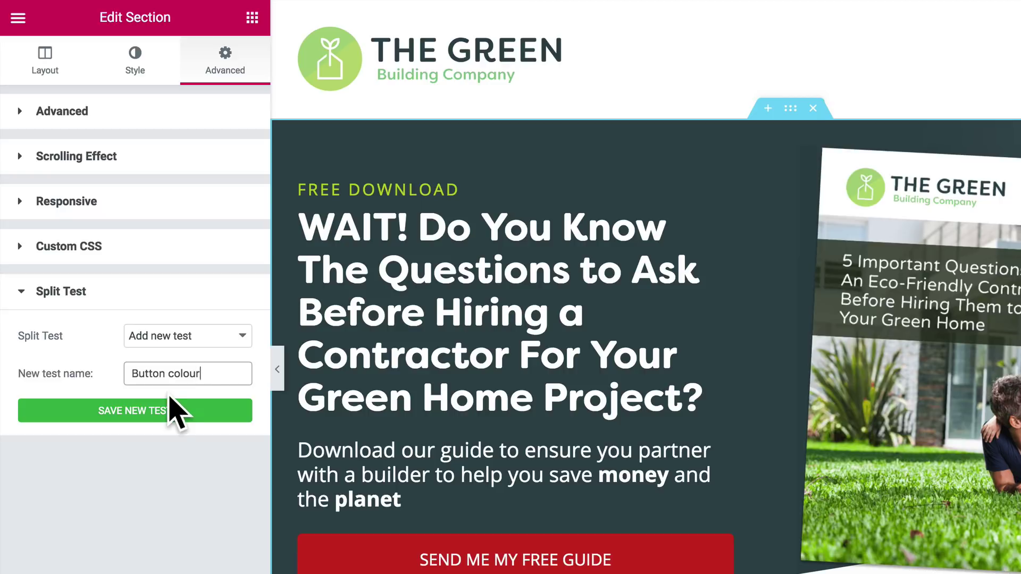
{"action": "left_click", "coordinate": [132, 412]}
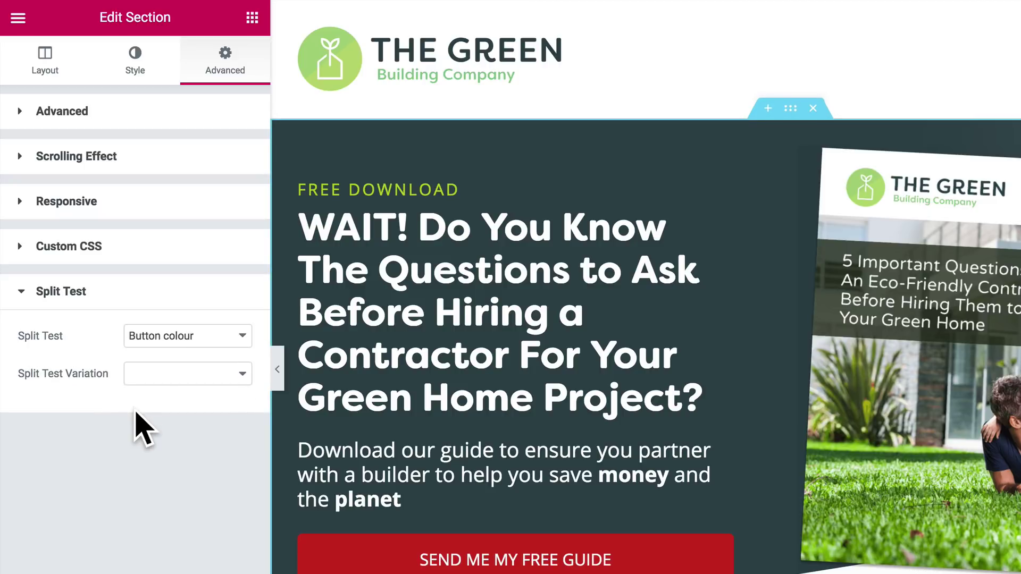
Add a 'Red button' variation at 50% to the hero section's Button colour test.
{"action": "left_click", "coordinate": [163, 375]}
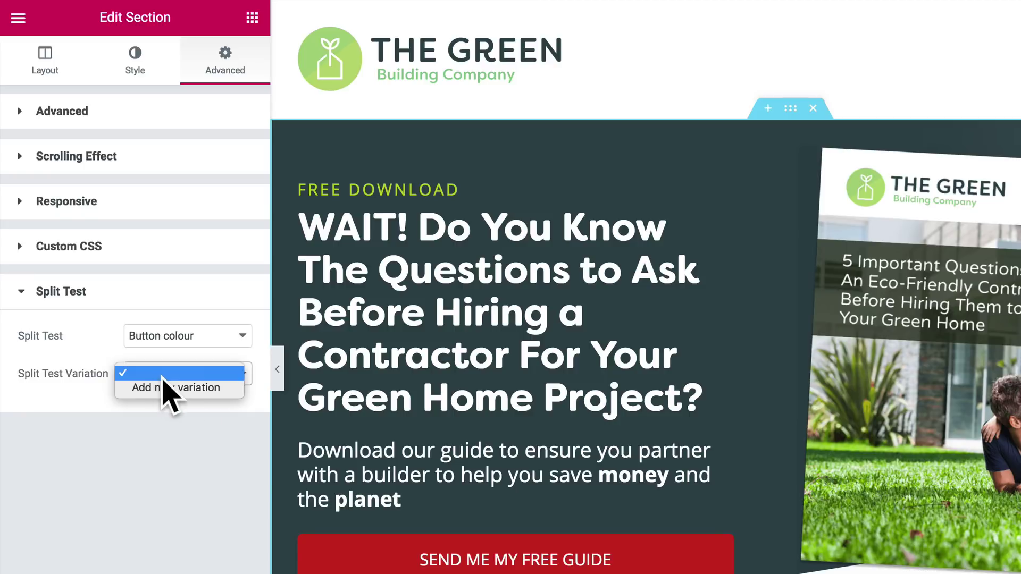
{"action": "left_click", "coordinate": [173, 390]}
{"action": "left_click", "coordinate": [157, 408]}
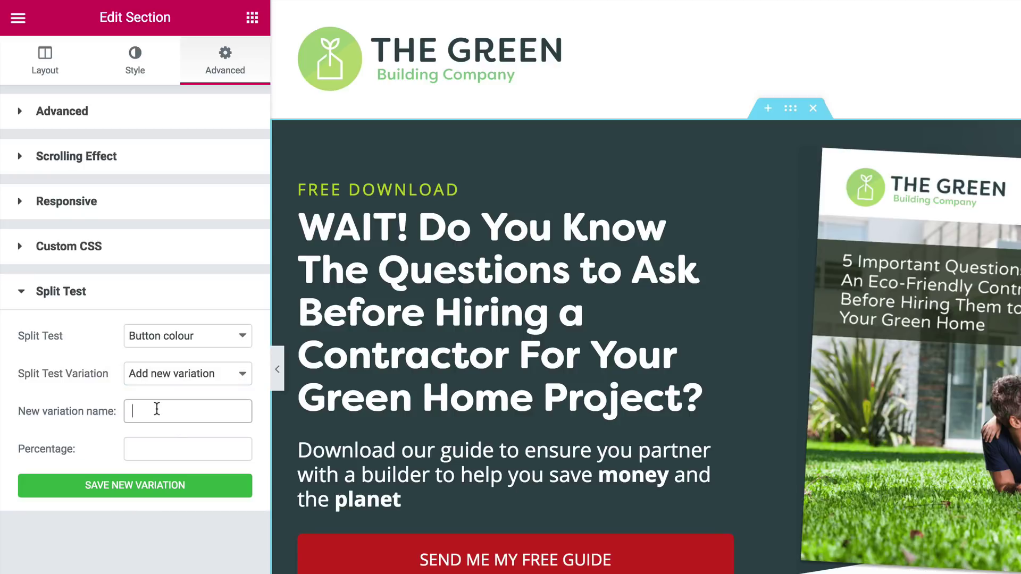
{"action": "type", "text": "Red button"}
{"action": "left_click", "coordinate": [164, 449]}
{"action": "type", "text": "50"}
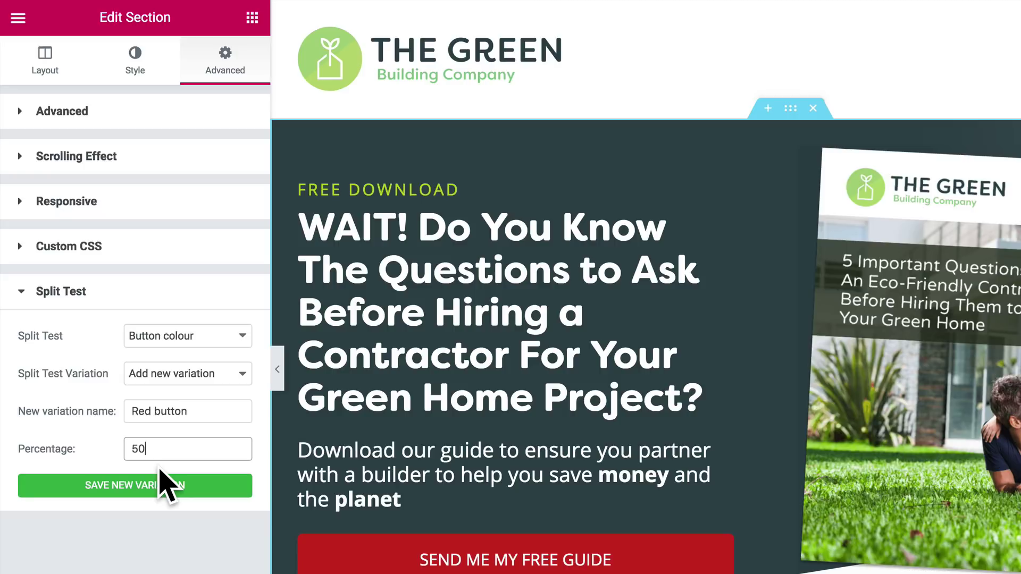
{"action": "left_click", "coordinate": [118, 489]}
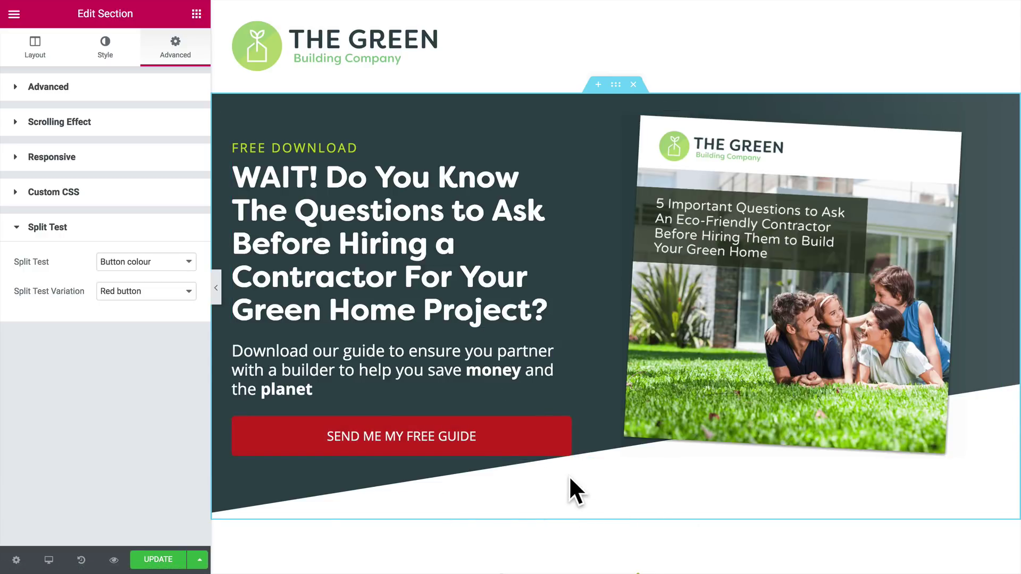
Duplicate the hero section from its context menu.
{"action": "right_click", "coordinate": [615, 86]}
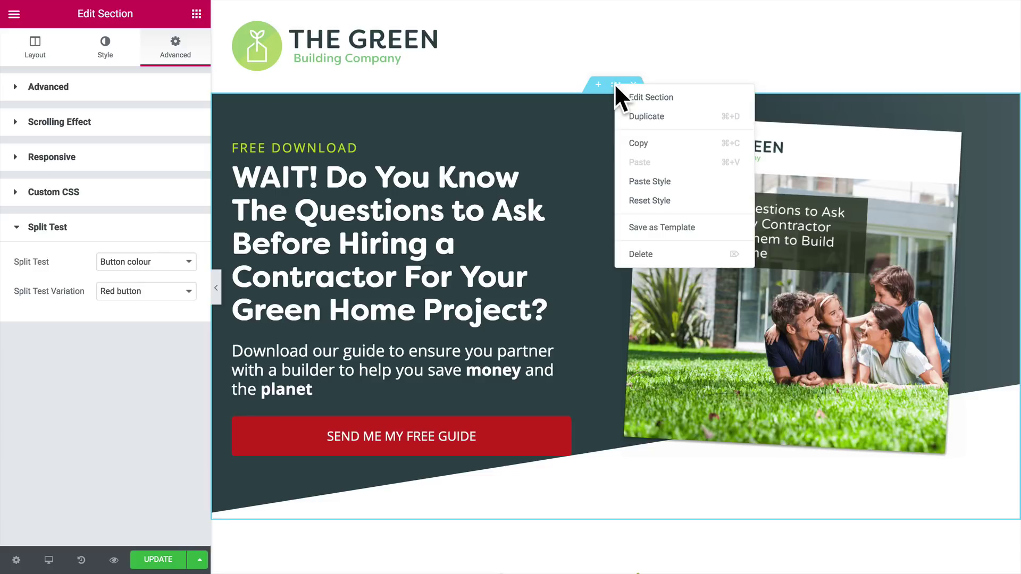
{"action": "left_click", "coordinate": [649, 117]}
{"action": "scroll", "coordinate": [598, 317], "scroll_direction": "down", "scroll_amount": 7}
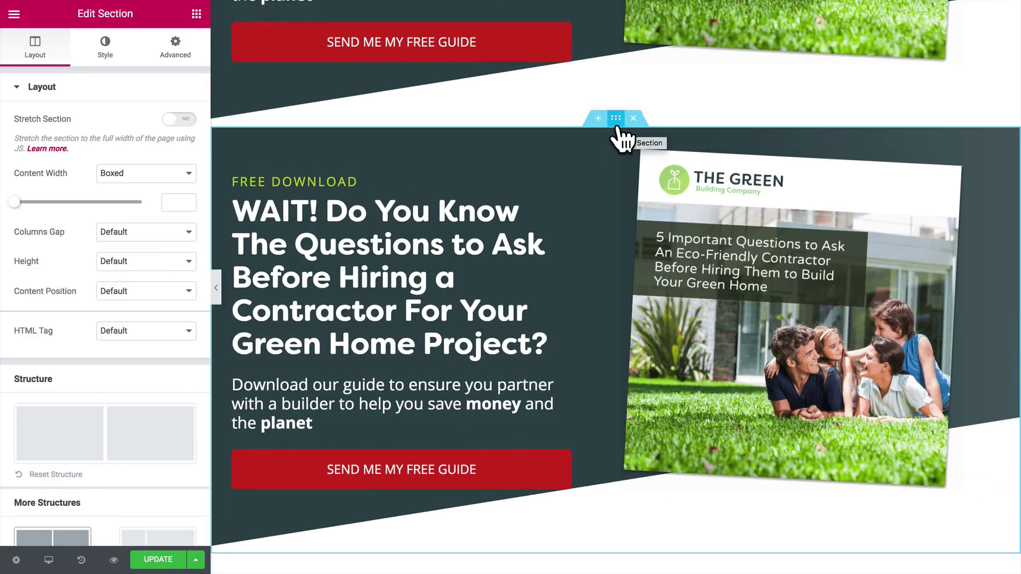
Set the duplicated section's download button background to a green preset.
{"action": "left_click", "coordinate": [394, 474]}
{"action": "left_click", "coordinate": [176, 210]}
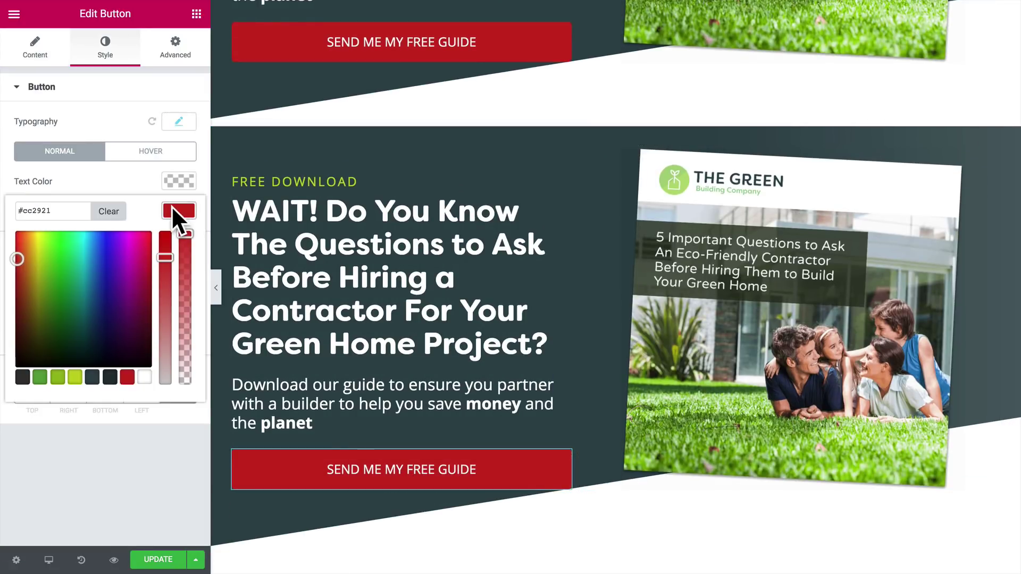
{"action": "left_click", "coordinate": [59, 373]}
{"action": "left_click", "coordinate": [132, 447]}
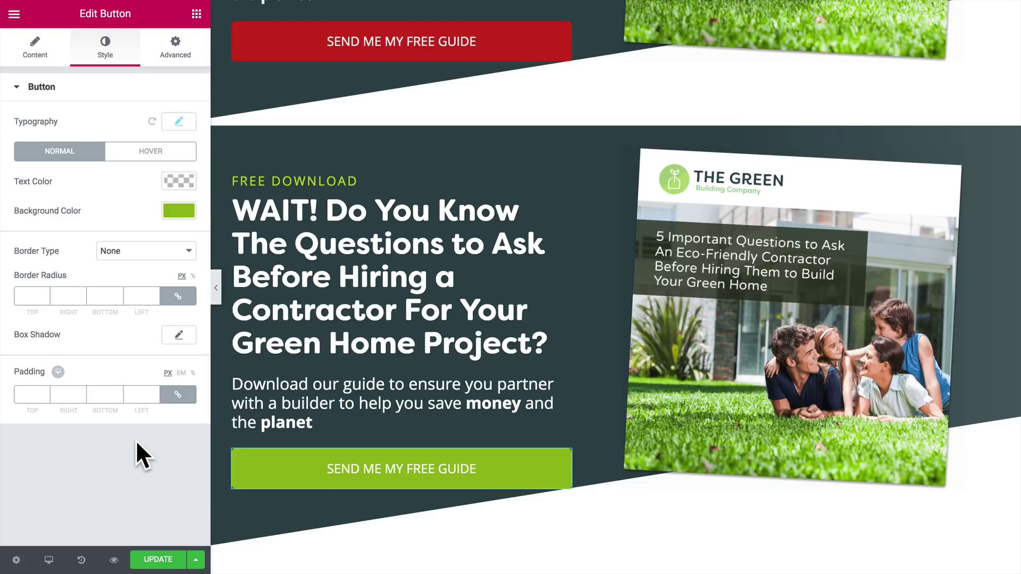
In the duplicated section's Split Test settings, select the Button colour test.
{"action": "left_click", "coordinate": [616, 121]}
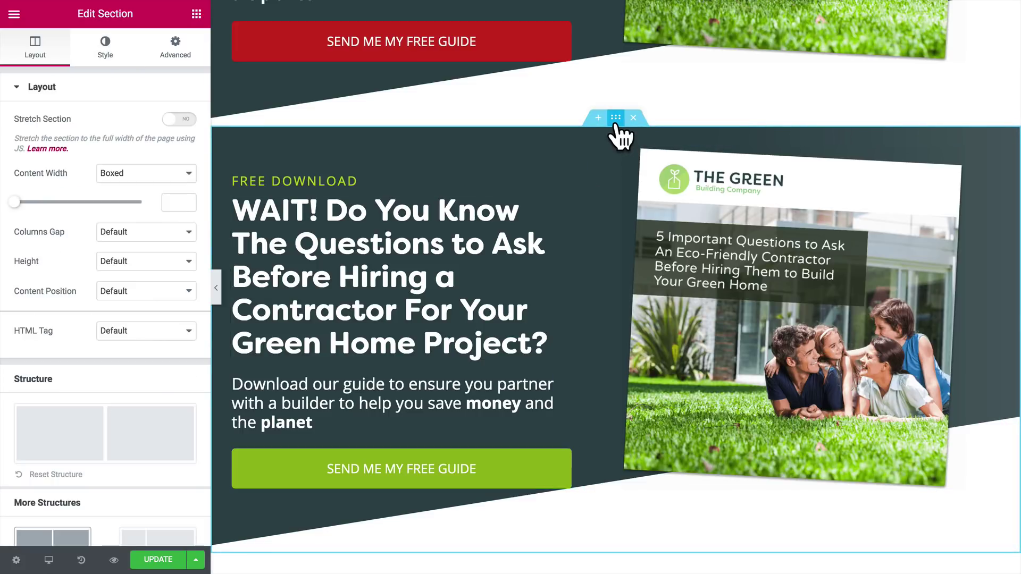
{"action": "left_click", "coordinate": [171, 49]}
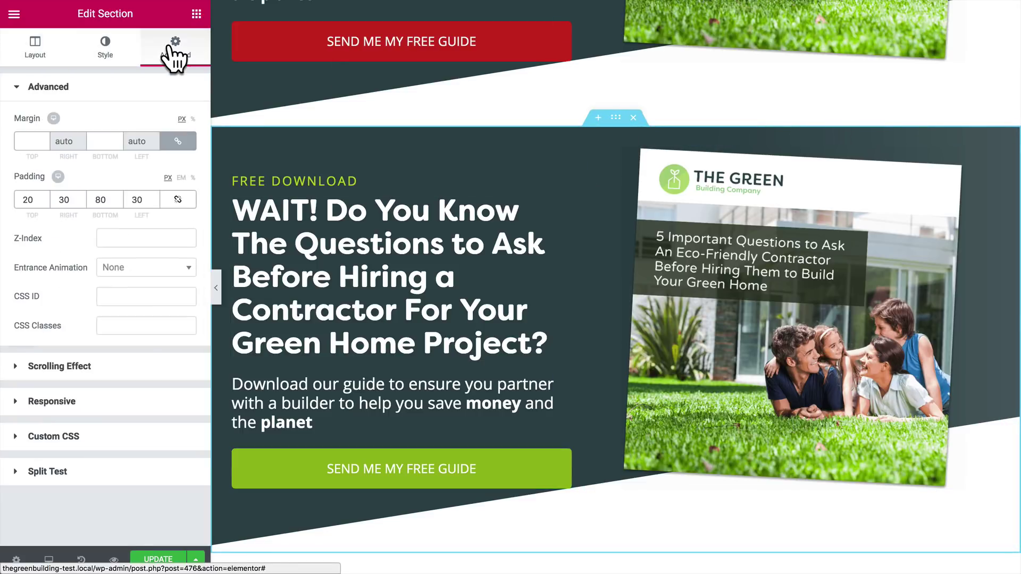
{"action": "left_click", "coordinate": [11, 471]}
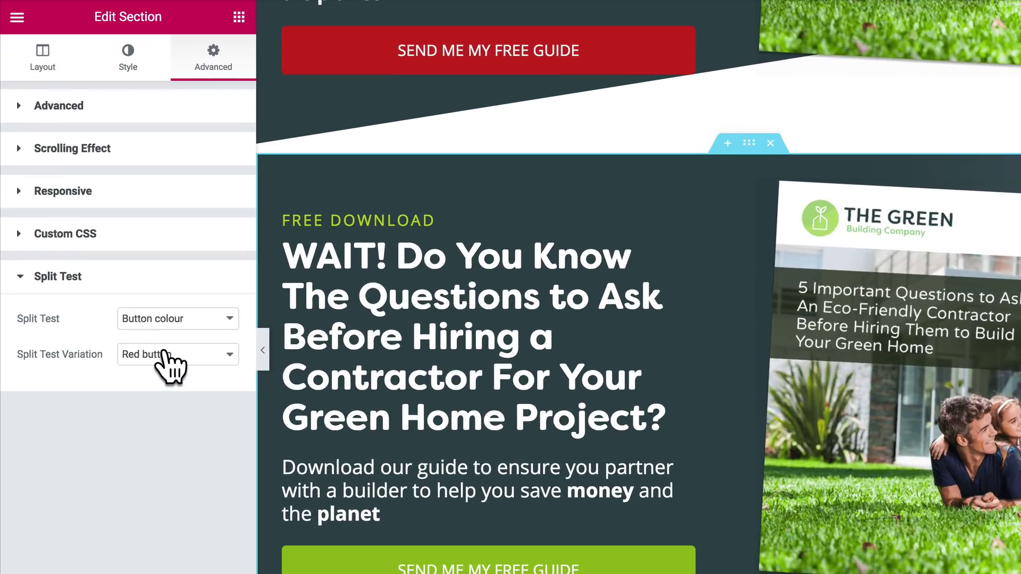
{"action": "left_click", "coordinate": [162, 336]}
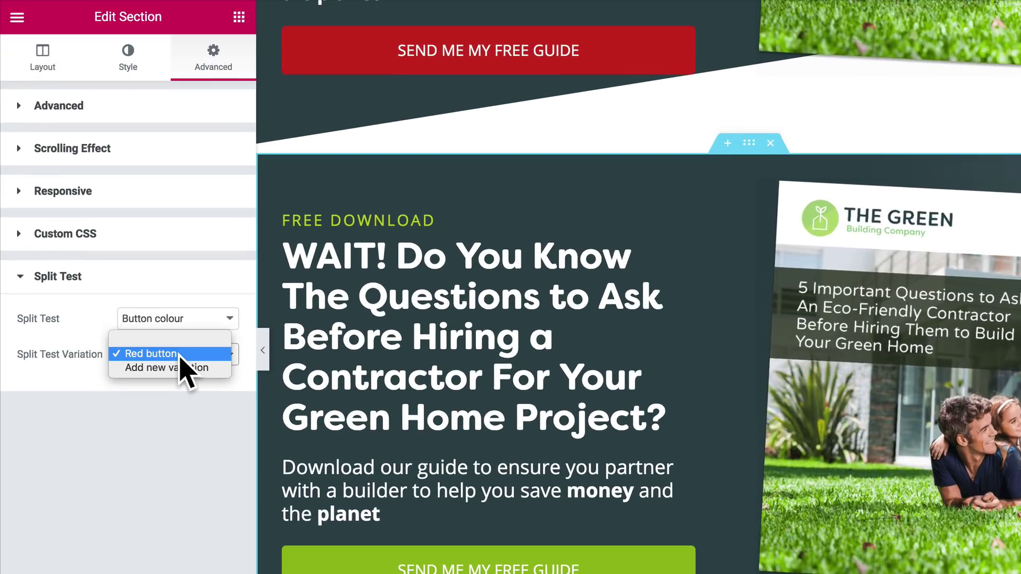
{"action": "left_click", "coordinate": [95, 335]}
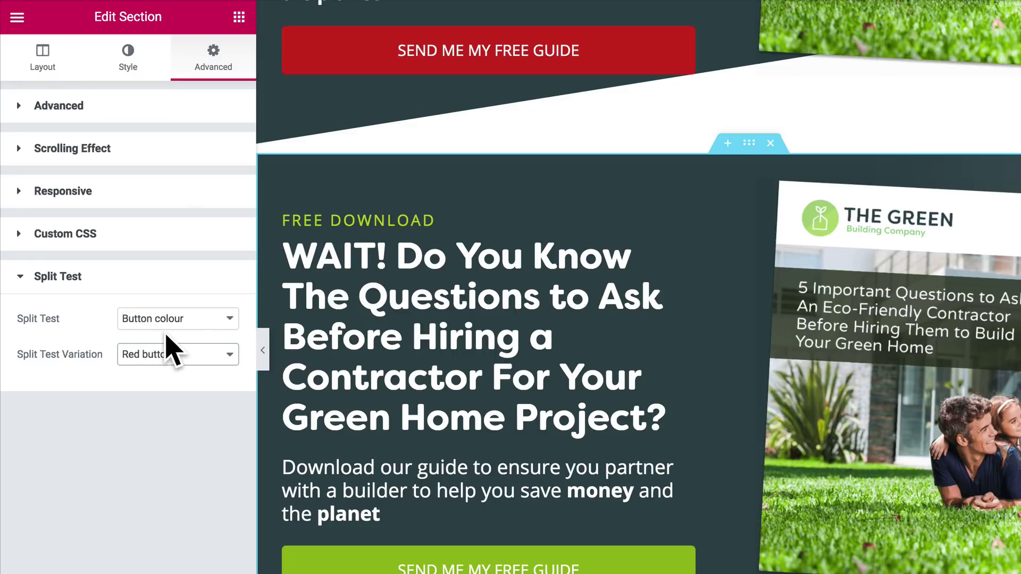
{"action": "left_click", "coordinate": [180, 323]}
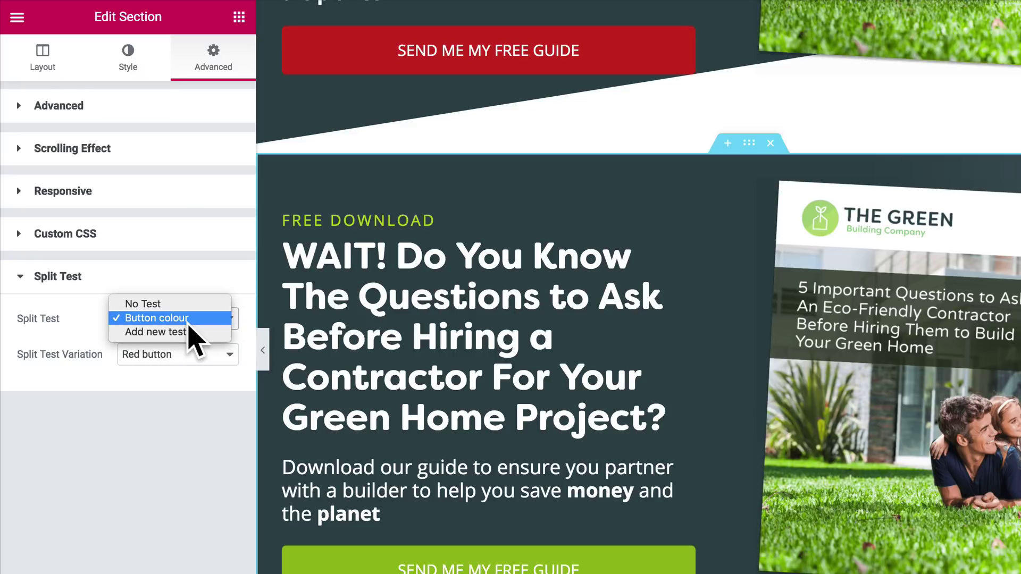
{"action": "left_click", "coordinate": [154, 323]}
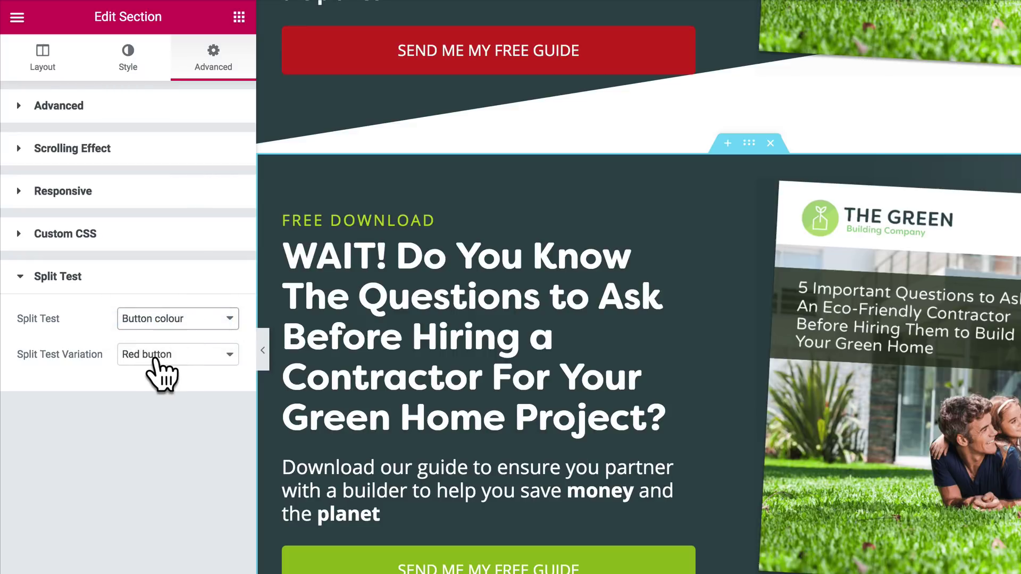
Add a 'Green button' variation at 50% and update the page.
{"action": "left_click", "coordinate": [157, 358]}
{"action": "left_click", "coordinate": [155, 368]}
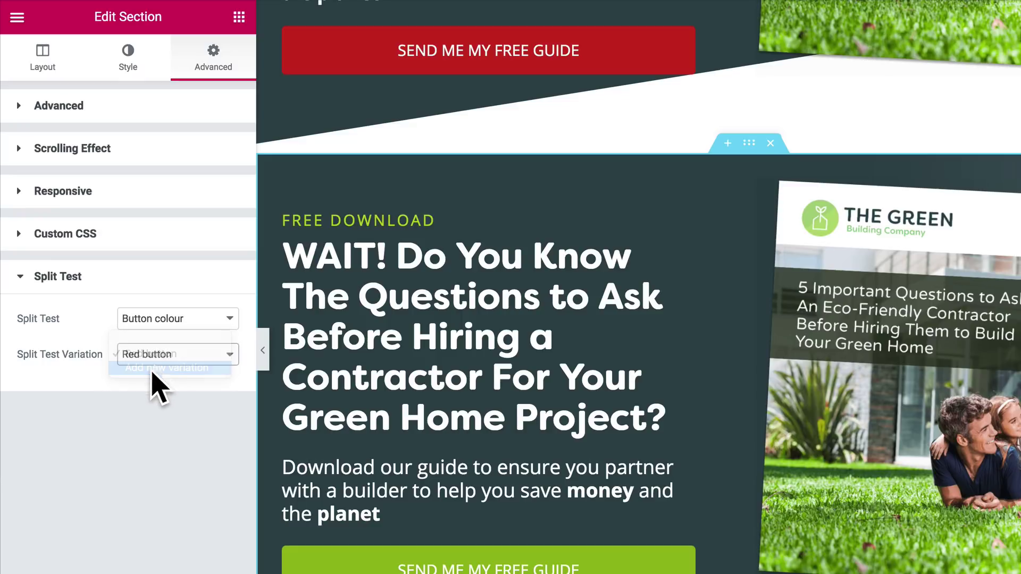
{"action": "left_click", "coordinate": [166, 388]}
{"action": "type", "text": "Green button"}
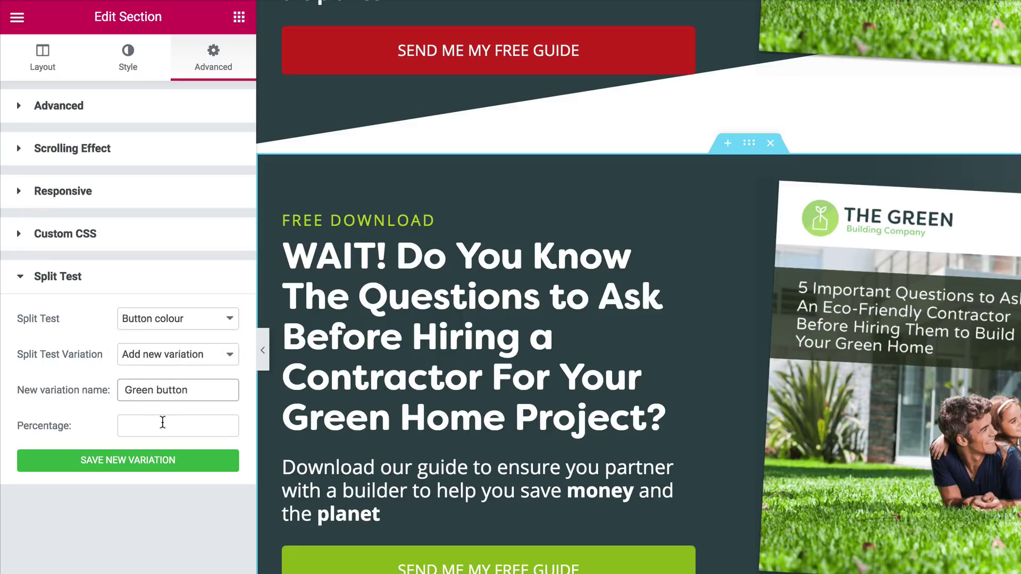
{"action": "left_click", "coordinate": [160, 424]}
{"action": "type", "text": "50"}
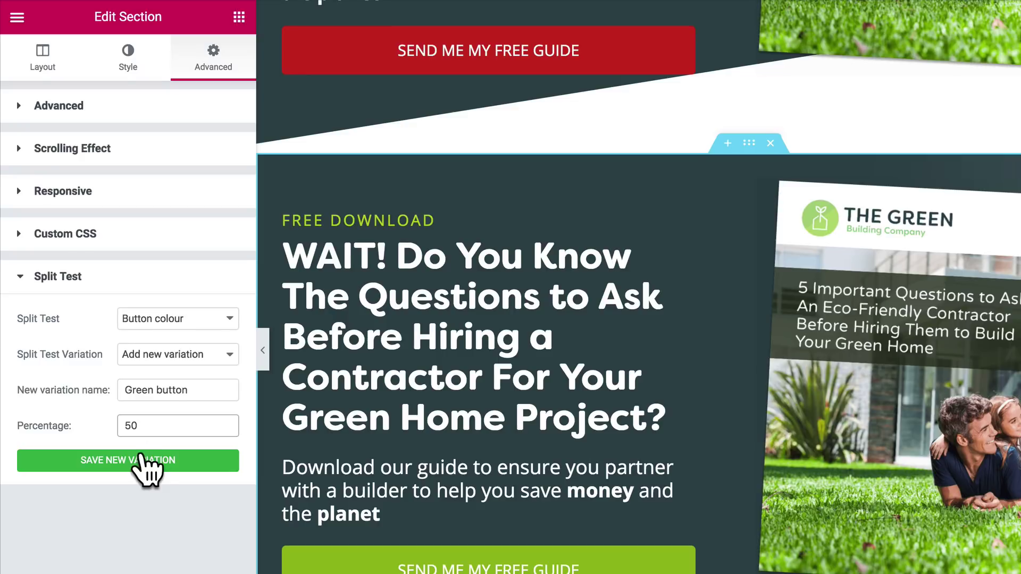
{"action": "left_click", "coordinate": [141, 464]}
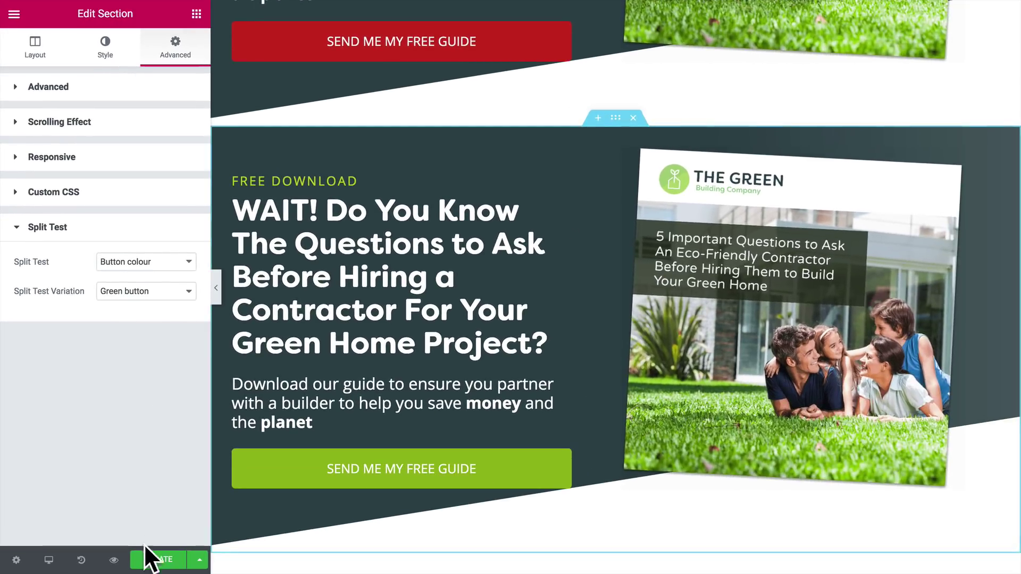
{"action": "left_click", "coordinate": [156, 562]}
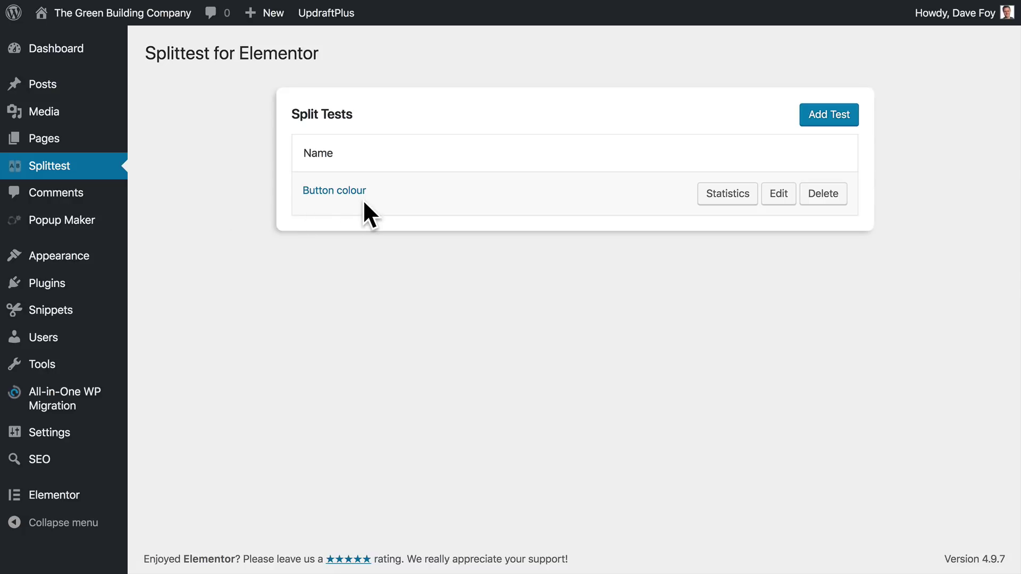
Check that Button colour has Red and Green button variations at 50%, then return to Splittest.
{"action": "left_click", "coordinate": [775, 195]}
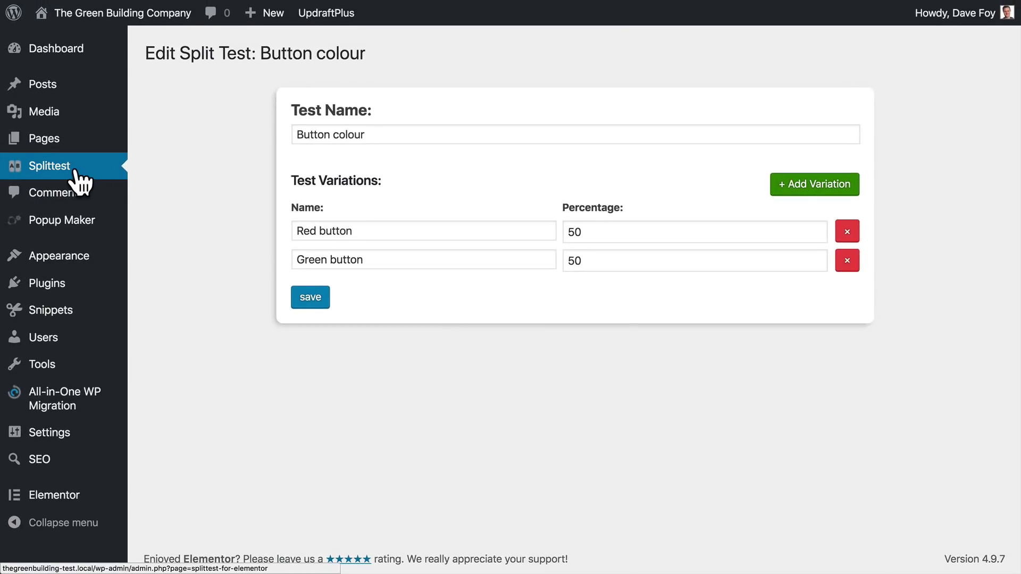
{"action": "left_click", "coordinate": [74, 176]}
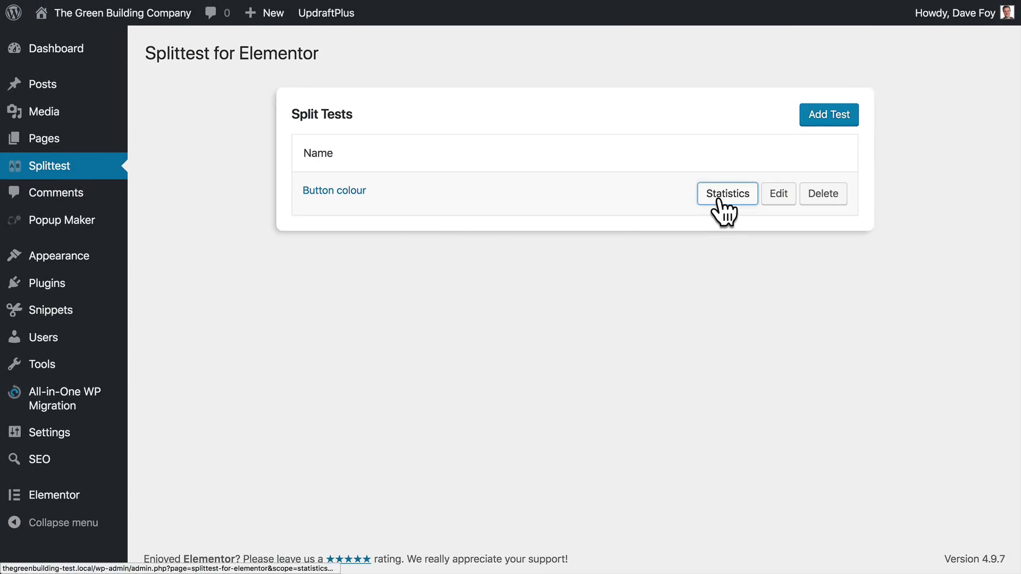
Show Button colour statistics: Red button 1 view, Green button 0, both 0% conversion.
{"action": "left_click", "coordinate": [719, 197]}
{"action": "scroll", "coordinate": [763, 270], "scroll_direction": "down", "scroll_amount": 3}
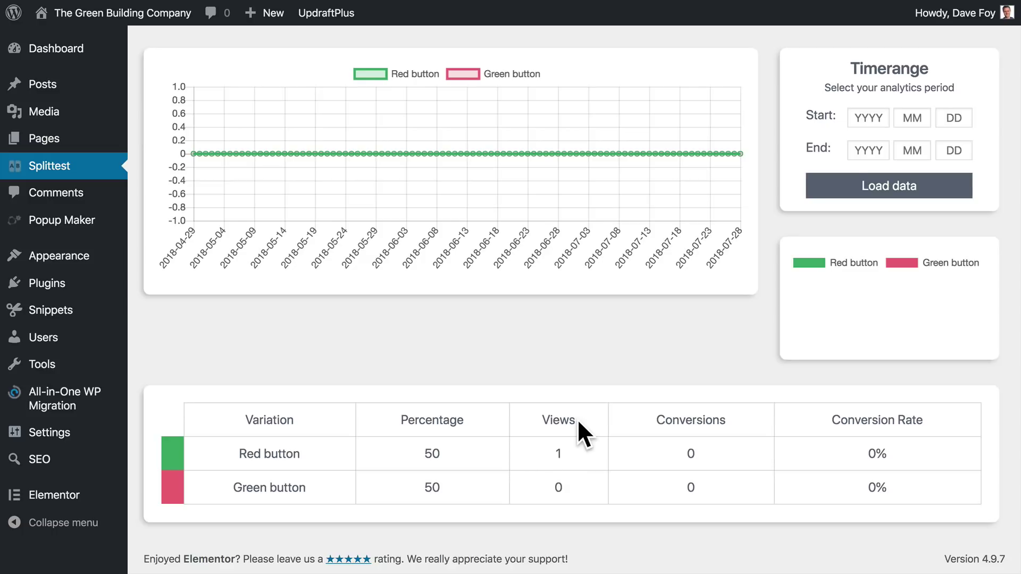
{"action": "scroll", "coordinate": [578, 423], "scroll_direction": "up", "scroll_amount": 3}
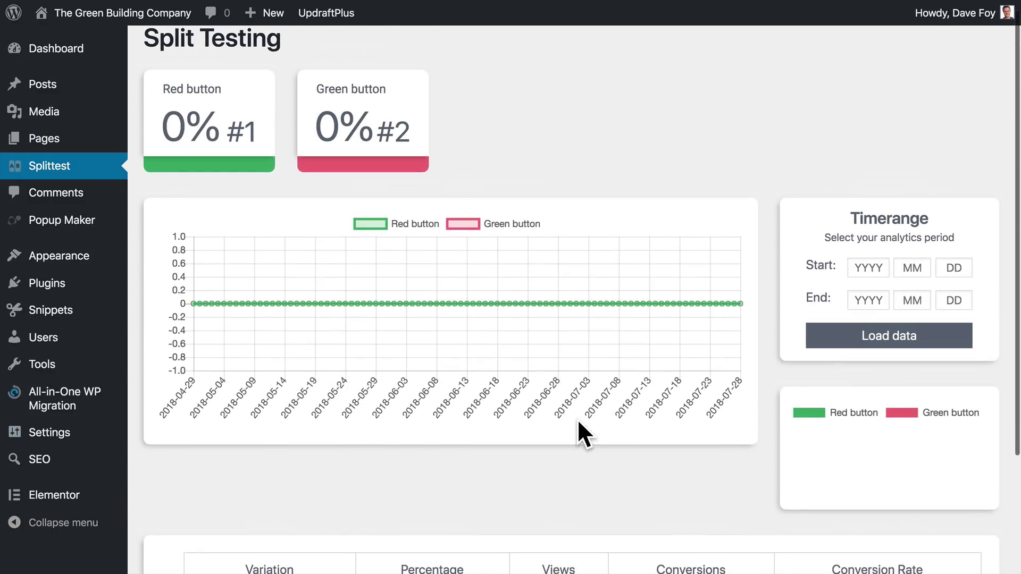
{"action": "scroll", "coordinate": [576, 419], "scroll_direction": "up", "scroll_amount": 1}
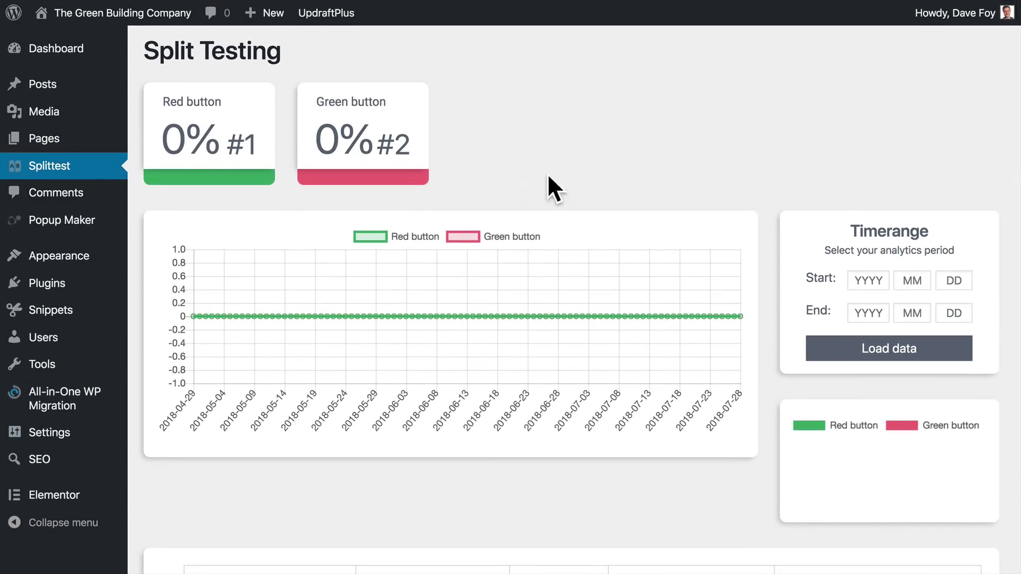
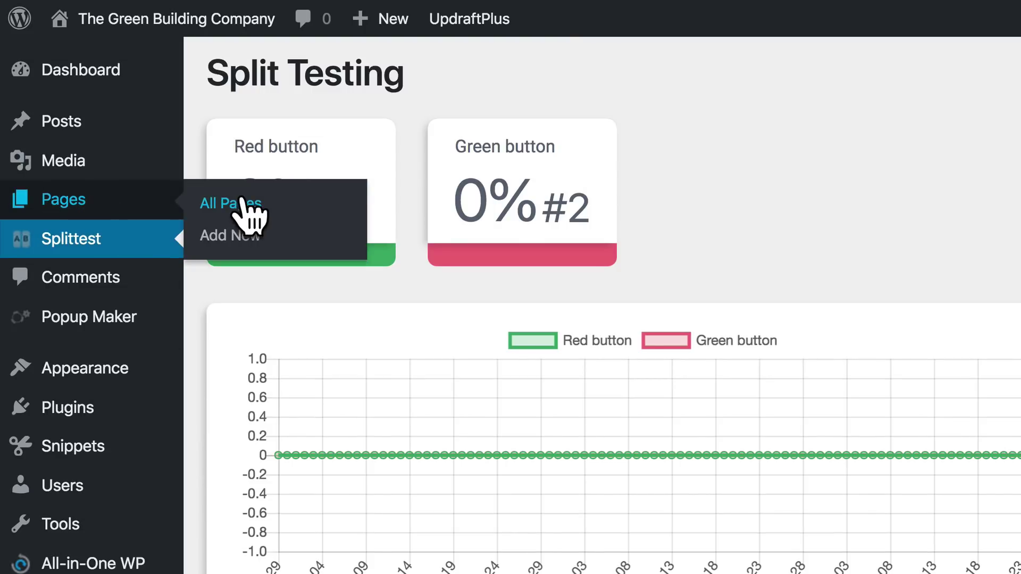
Open the All Pages list showing the [LANDING] and [THANKS] pages.
{"action": "left_click", "coordinate": [238, 203]}
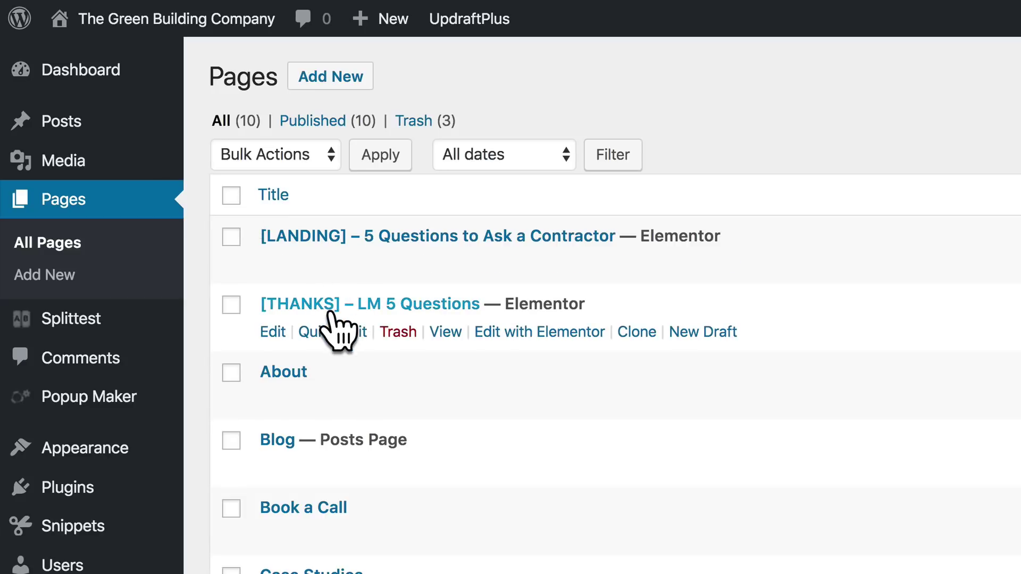
Open the [THANKS] page in Elementor and preview it at full width.
{"action": "left_click", "coordinate": [512, 333]}
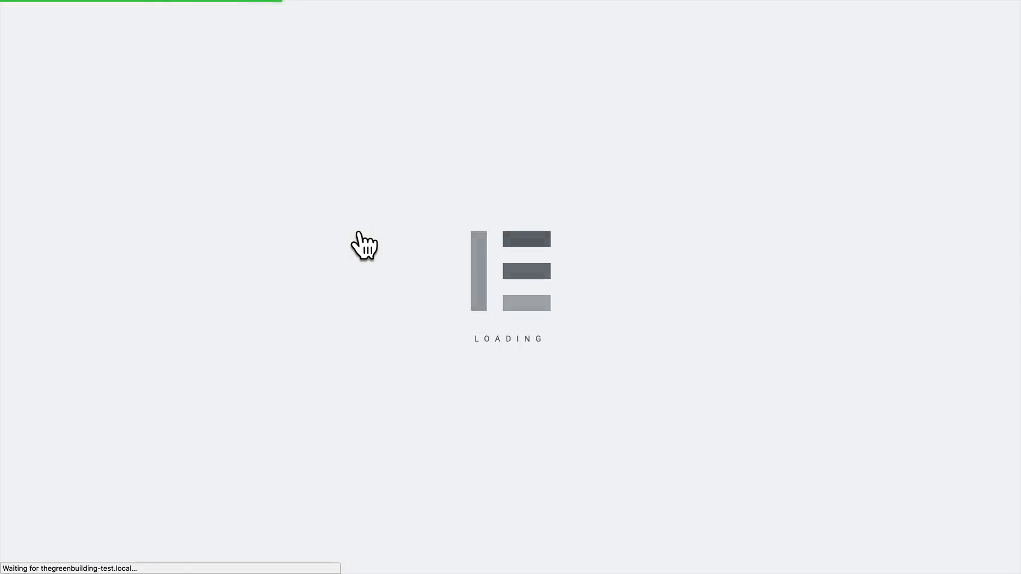
{"action": "key", "text": "ctrl+p"}
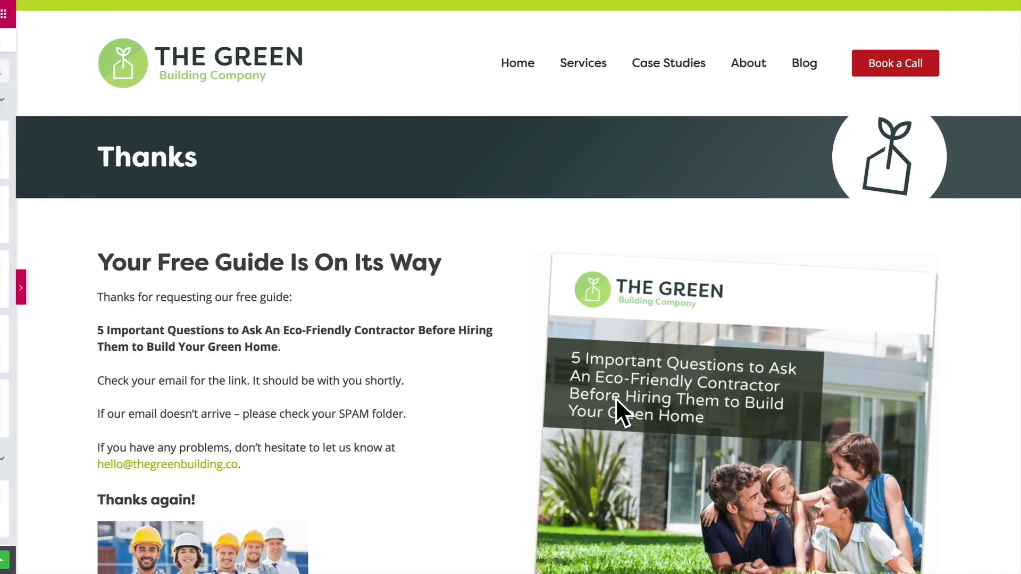
{"action": "scroll", "coordinate": [500, 432], "scroll_direction": "down", "scroll_amount": 9}
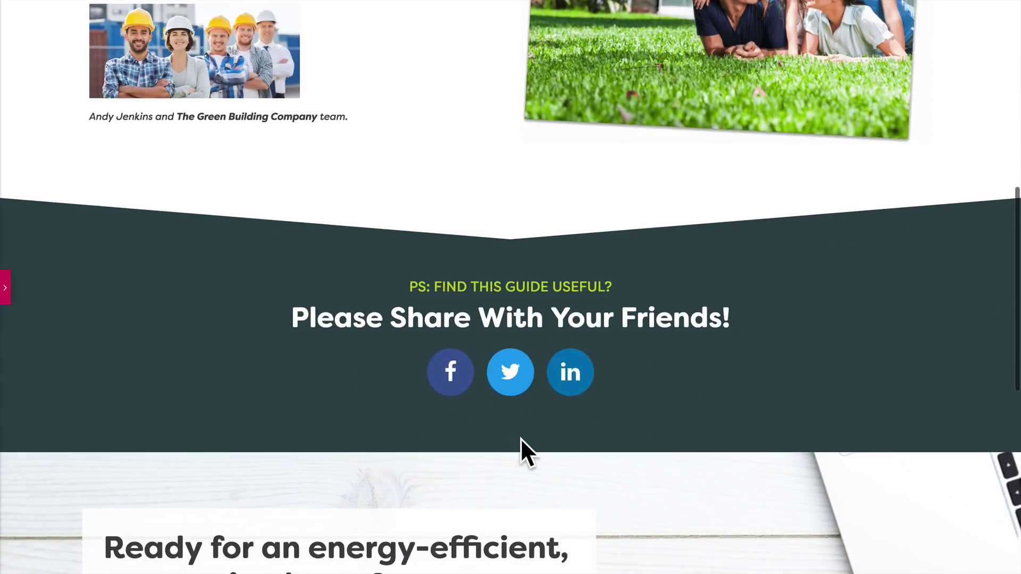
{"action": "scroll", "coordinate": [520, 438], "scroll_direction": "up", "scroll_amount": 10}
{"action": "key", "text": "ctrl+p"}
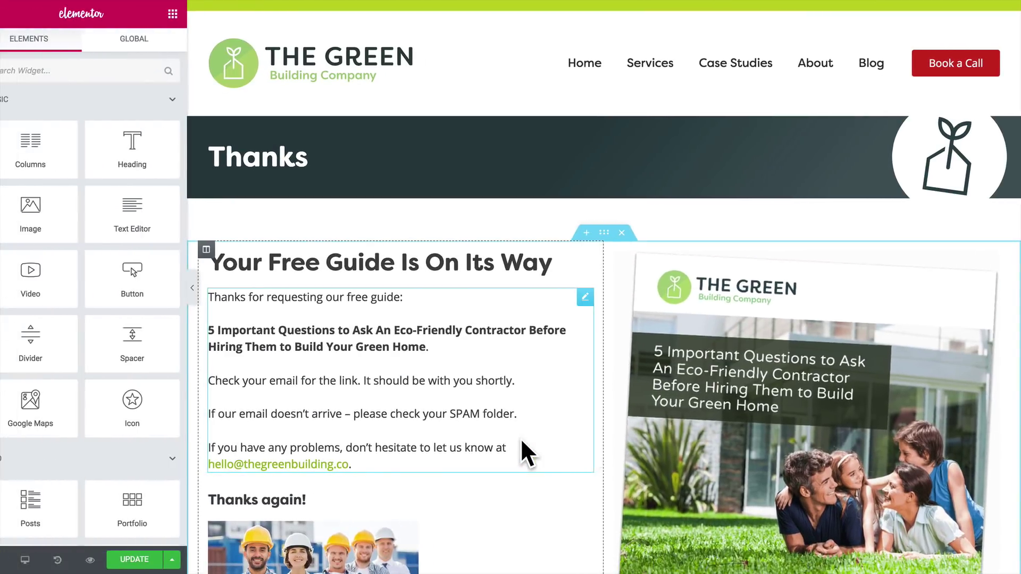
{"action": "scroll", "coordinate": [145, 413], "scroll_direction": "down", "scroll_amount": 6}
{"action": "scroll", "coordinate": [145, 414], "scroll_direction": "down", "scroll_amount": 3}
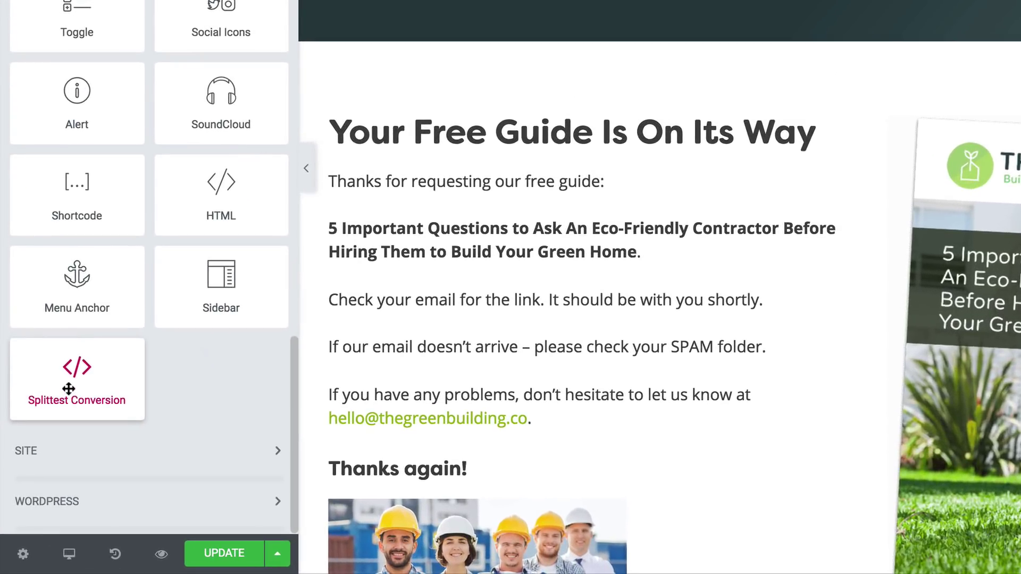
{"action": "scroll", "coordinate": [524, 429], "scroll_direction": "down", "scroll_amount": 4}
Place a Splittest Conversion widget below the team photo, keeping the banner's column gap at Default.
{"action": "left_click_drag", "start_coordinate": [67, 375], "coordinate": [428, 486]}
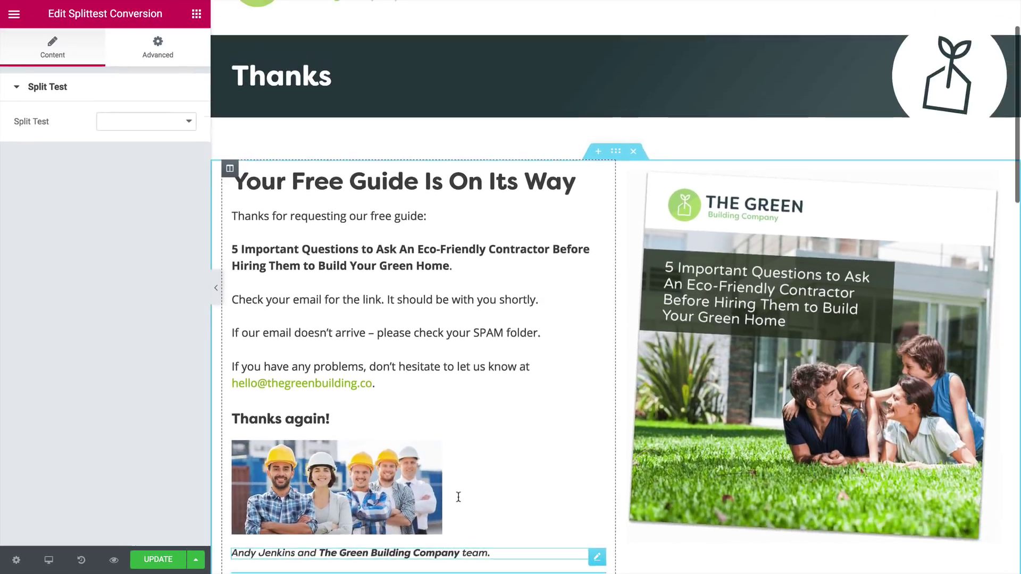
{"action": "scroll", "coordinate": [458, 497], "scroll_direction": "up", "scroll_amount": 2}
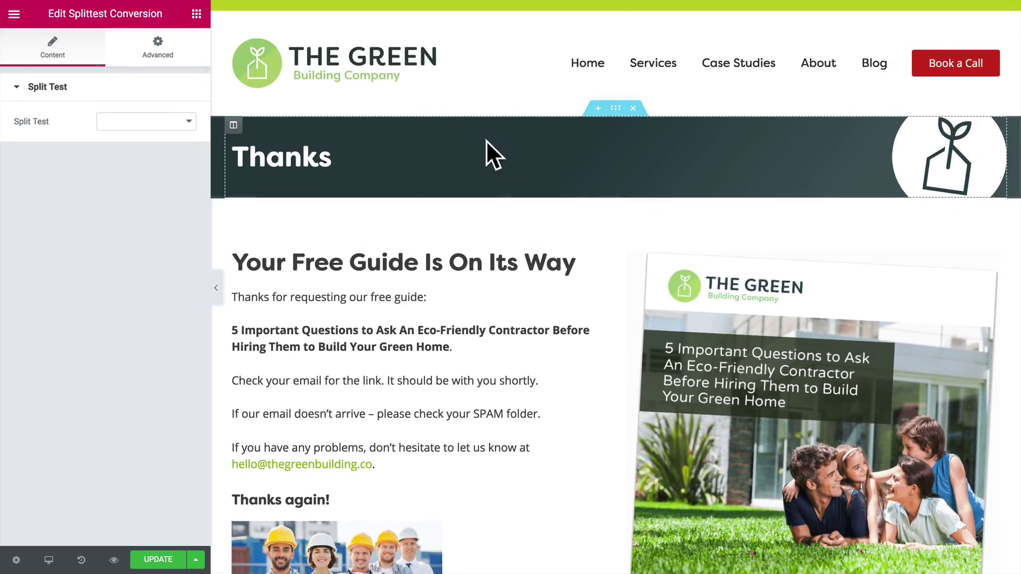
{"action": "left_click", "coordinate": [615, 109]}
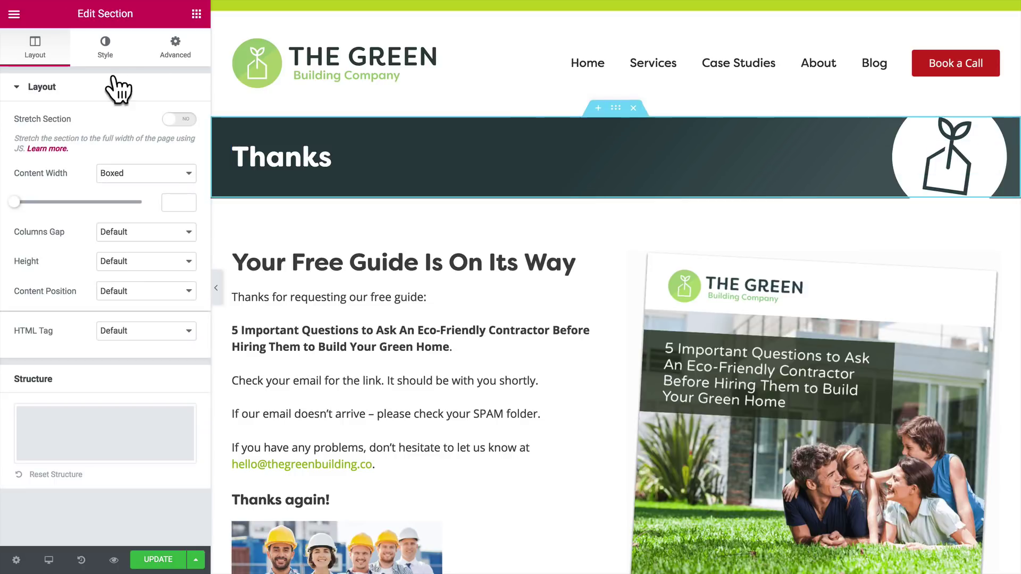
{"action": "left_click", "coordinate": [133, 232]}
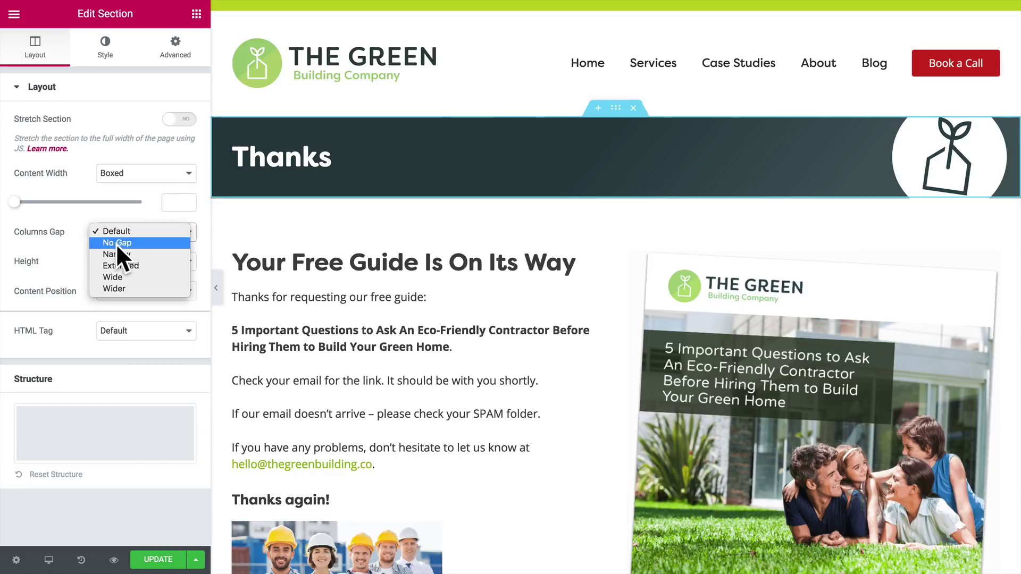
{"action": "left_click", "coordinate": [53, 251]}
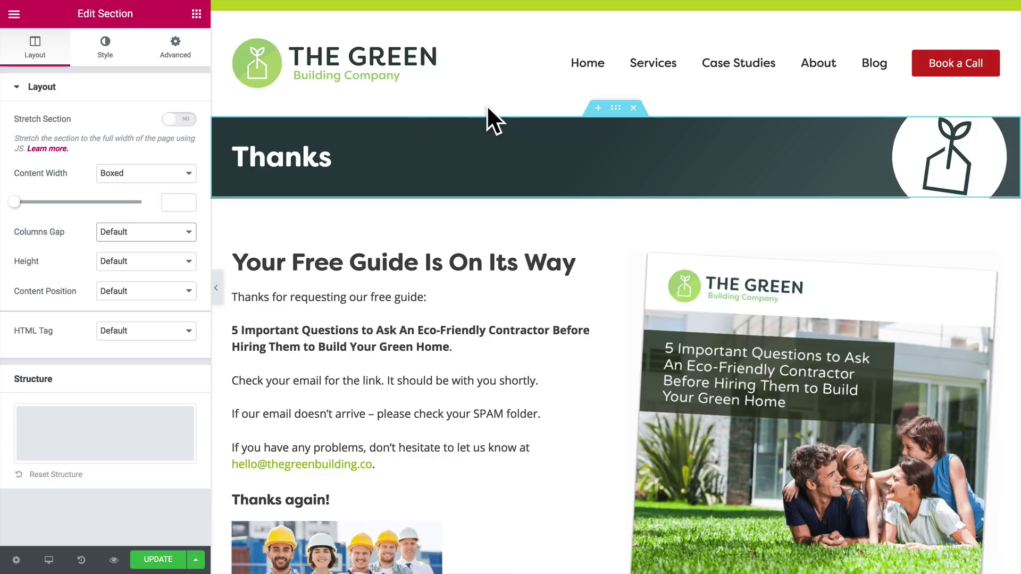
{"action": "scroll", "coordinate": [563, 396], "scroll_direction": "down", "scroll_amount": 4}
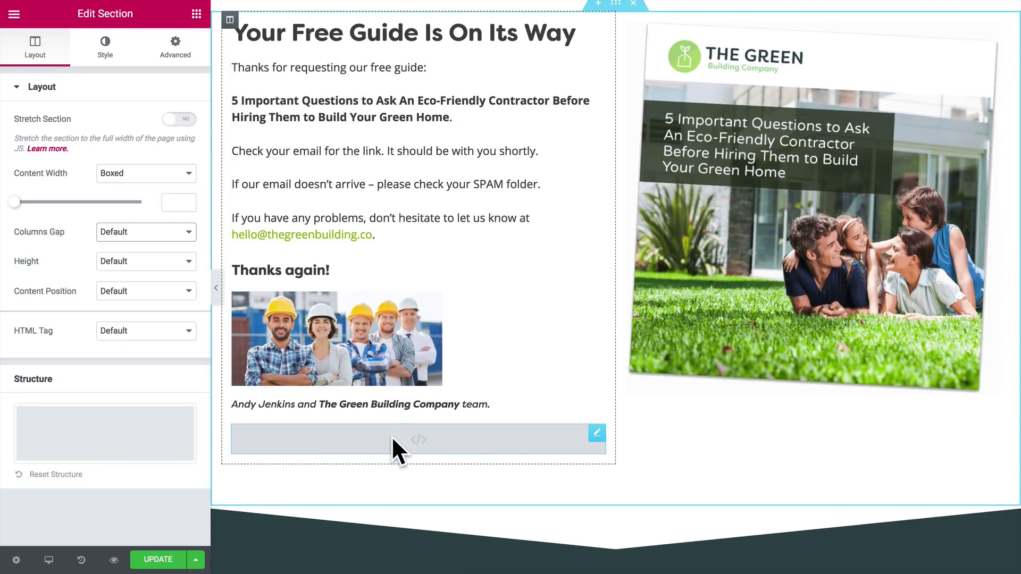
Link the conversion widget to the Button colour test and update the page.
{"action": "left_click", "coordinate": [344, 440]}
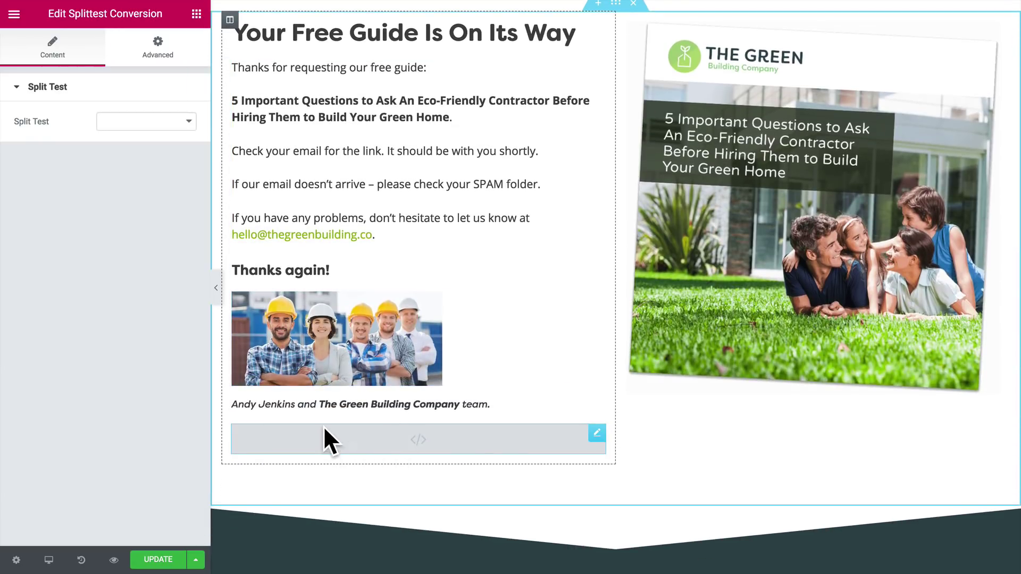
{"action": "left_click", "coordinate": [145, 124]}
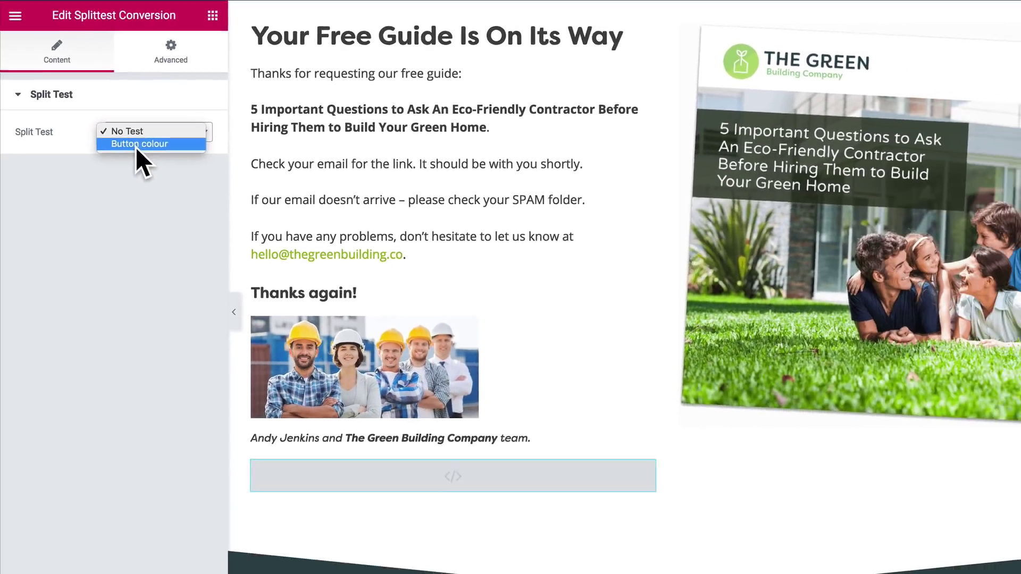
{"action": "left_click", "coordinate": [187, 182]}
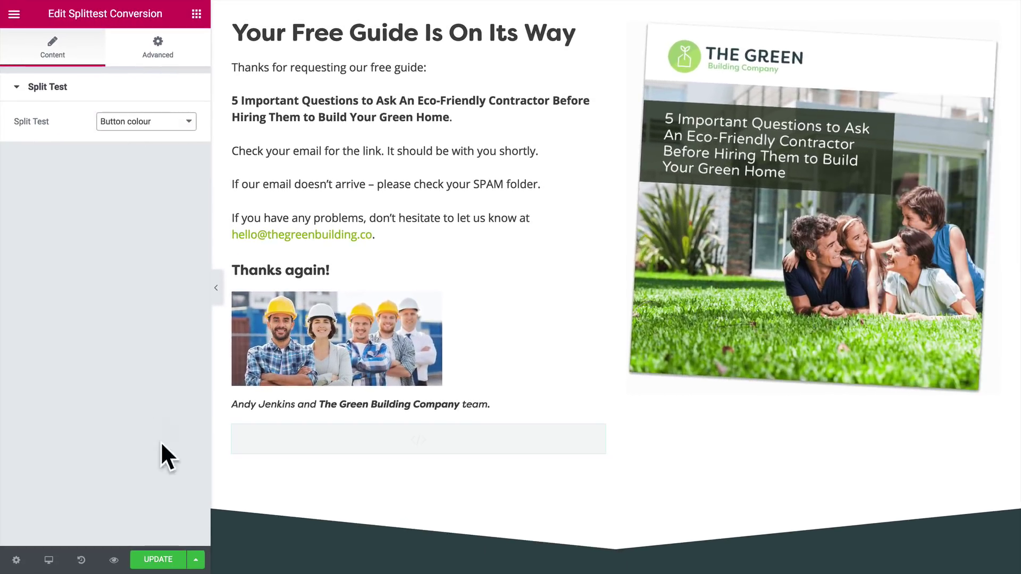
{"action": "left_click", "coordinate": [158, 560]}
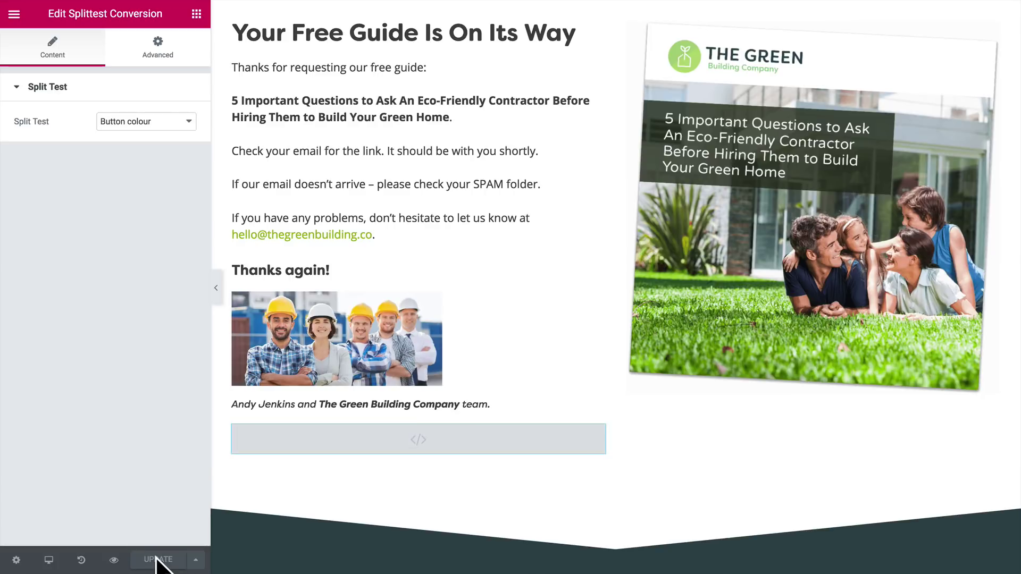
{"action": "scroll", "coordinate": [401, 423], "scroll_direction": "up", "scroll_amount": 5}
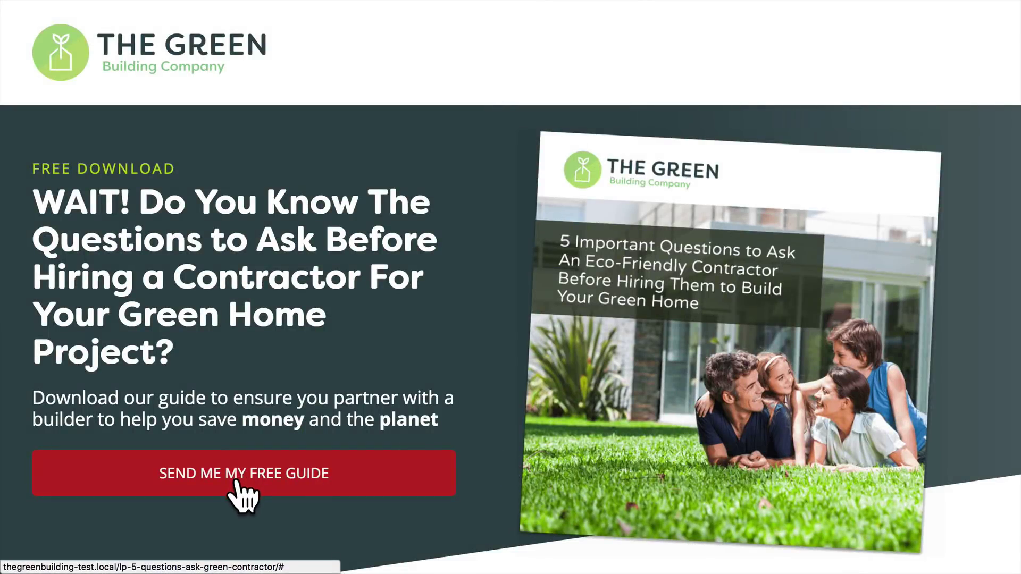
Submit the free-guide signup form with a test first name and email, reaching the Thanks page.
{"action": "left_click", "coordinate": [237, 484]}
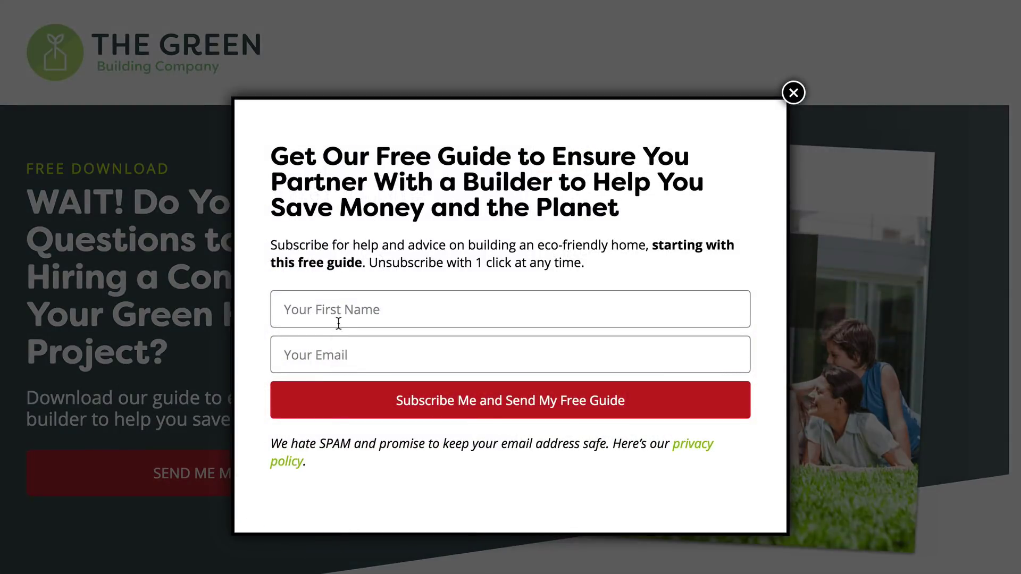
{"action": "left_click", "coordinate": [338, 319]}
{"action": "type", "text": "Dave"}
{"action": "left_click", "coordinate": [444, 343]}
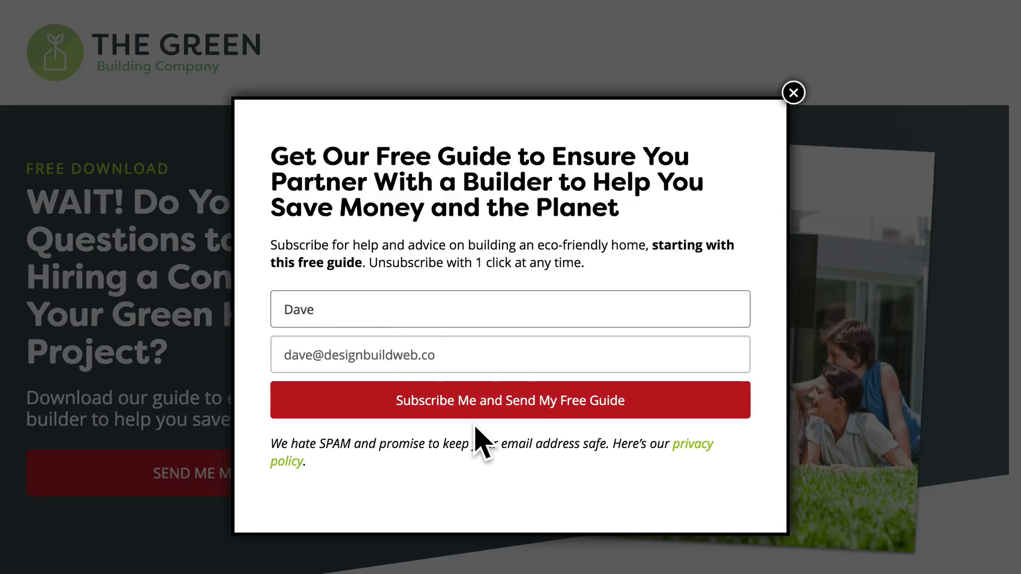
{"action": "left_click", "coordinate": [480, 413]}
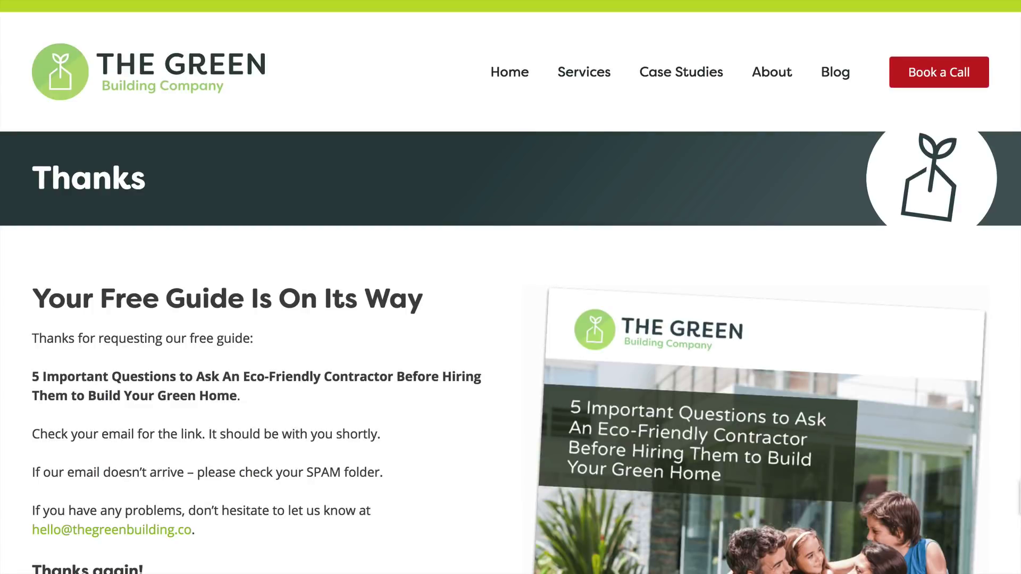
{"action": "scroll", "coordinate": [510, 287], "scroll_direction": "down", "scroll_amount": 13}
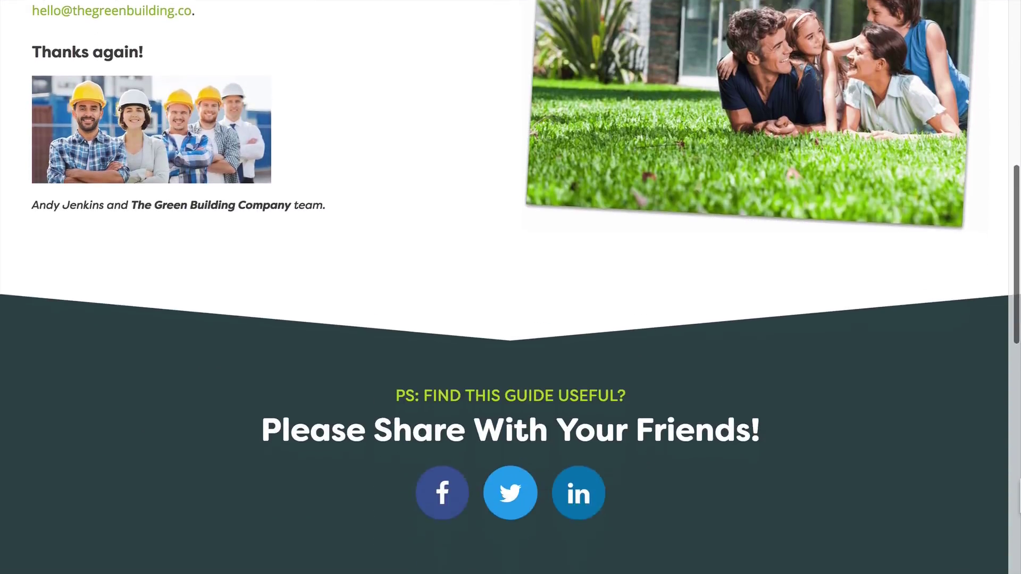
{"action": "scroll", "coordinate": [510, 287], "scroll_direction": "down", "scroll_amount": 10}
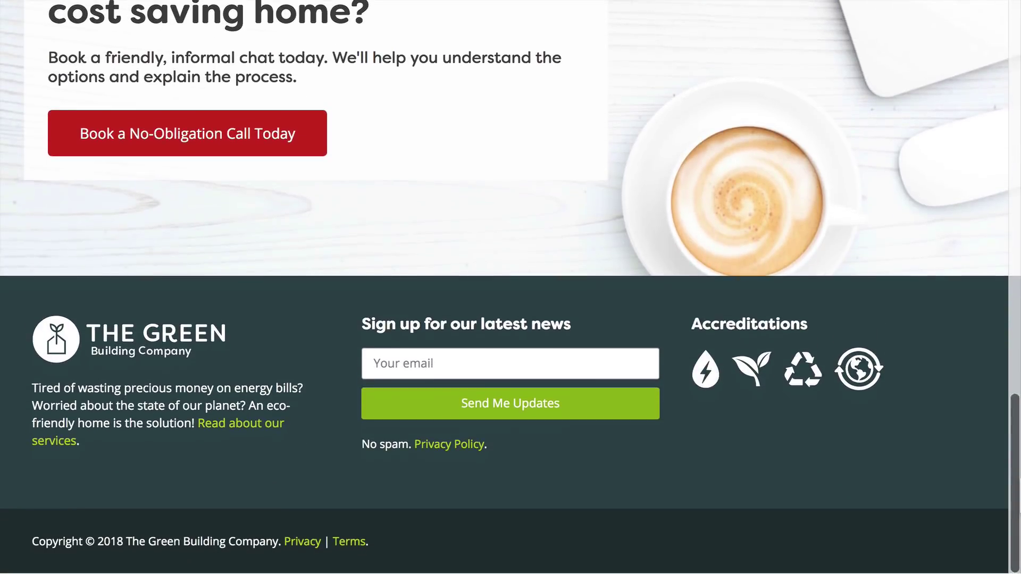
{"action": "scroll", "coordinate": [510, 287], "scroll_direction": "up", "scroll_amount": 2}
{"action": "scroll", "coordinate": [511, 287], "scroll_direction": "up", "scroll_amount": 15}
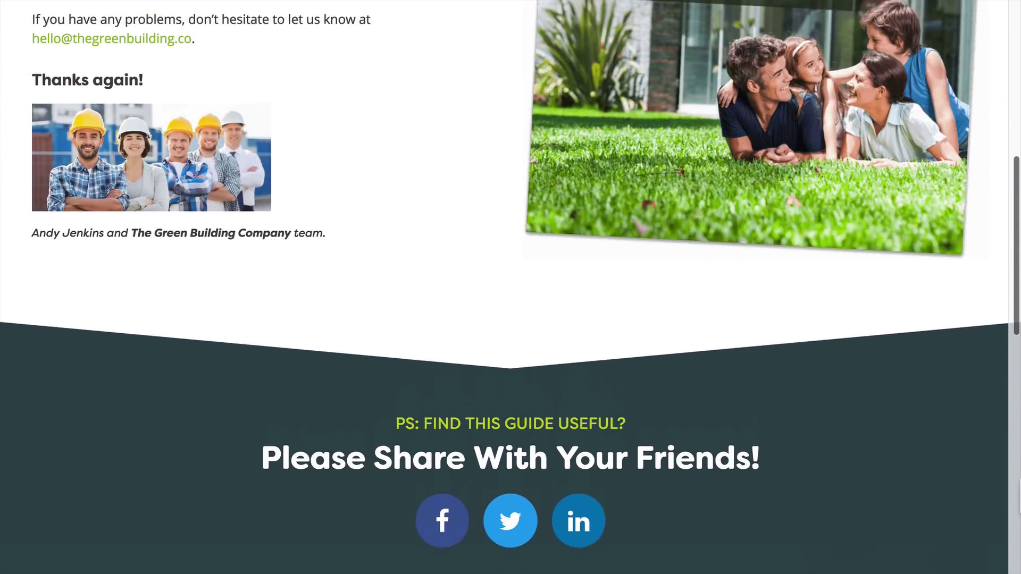
{"action": "scroll", "coordinate": [691, 455], "scroll_direction": "up", "scroll_amount": 5}
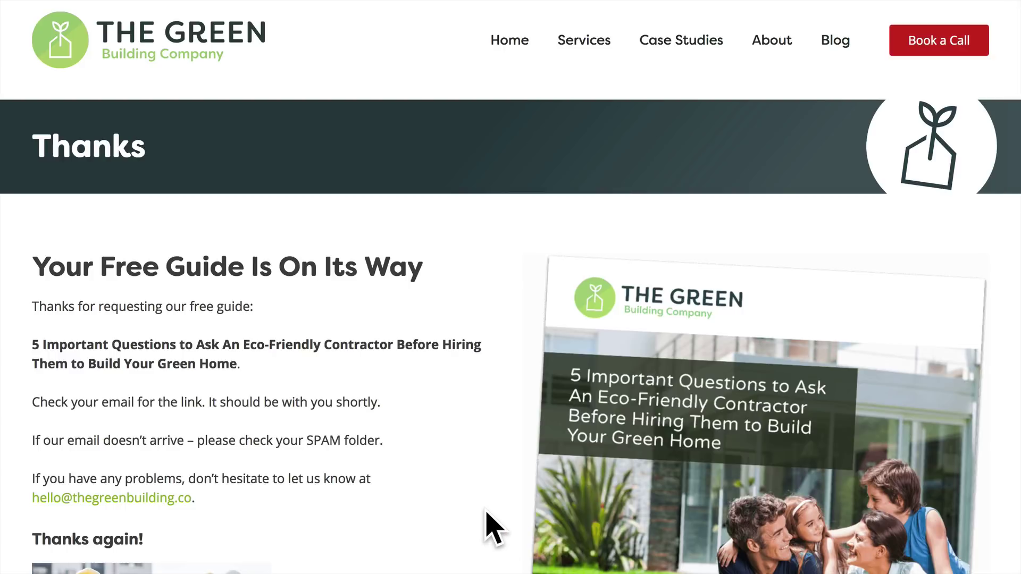
{"action": "scroll", "coordinate": [489, 528], "scroll_direction": "up", "scroll_amount": 1}
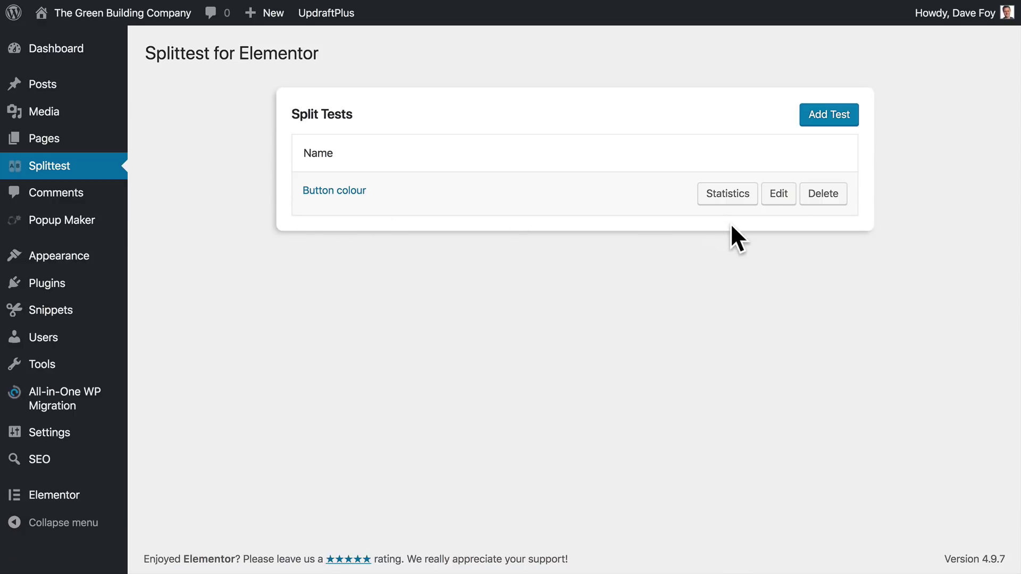
Review Button colour statistics: Red button 1 view, 1 conversion at 100%; Green button 0%.
{"action": "left_click", "coordinate": [726, 196]}
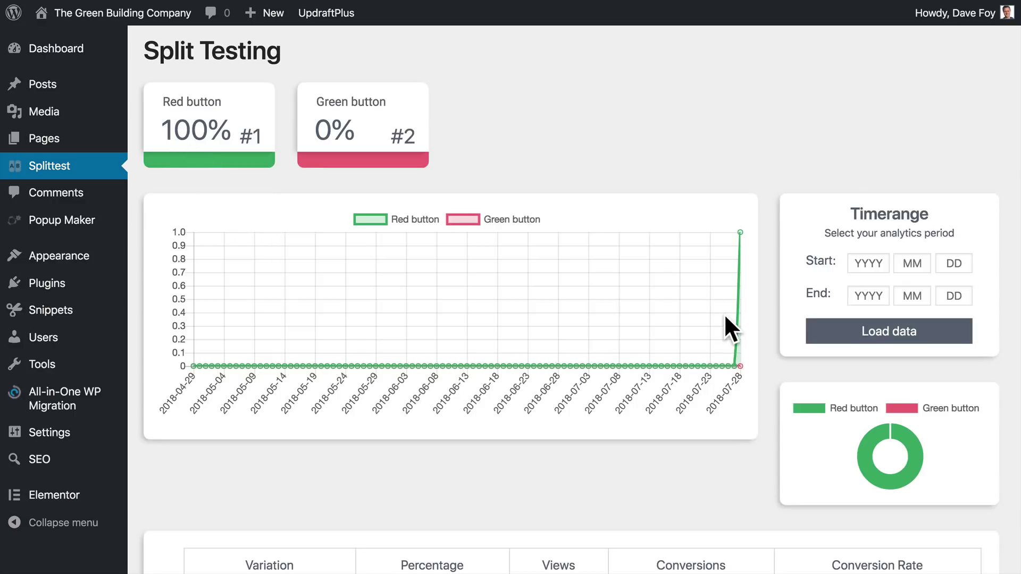
{"action": "scroll", "coordinate": [751, 228], "scroll_direction": "down", "scroll_amount": 3}
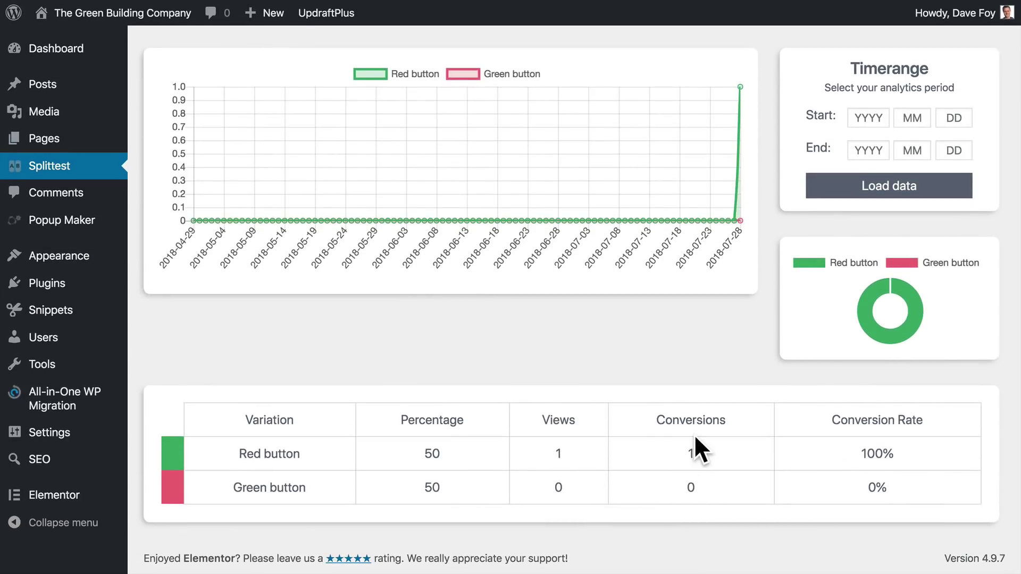
{"action": "scroll", "coordinate": [694, 434], "scroll_direction": "up", "scroll_amount": 1}
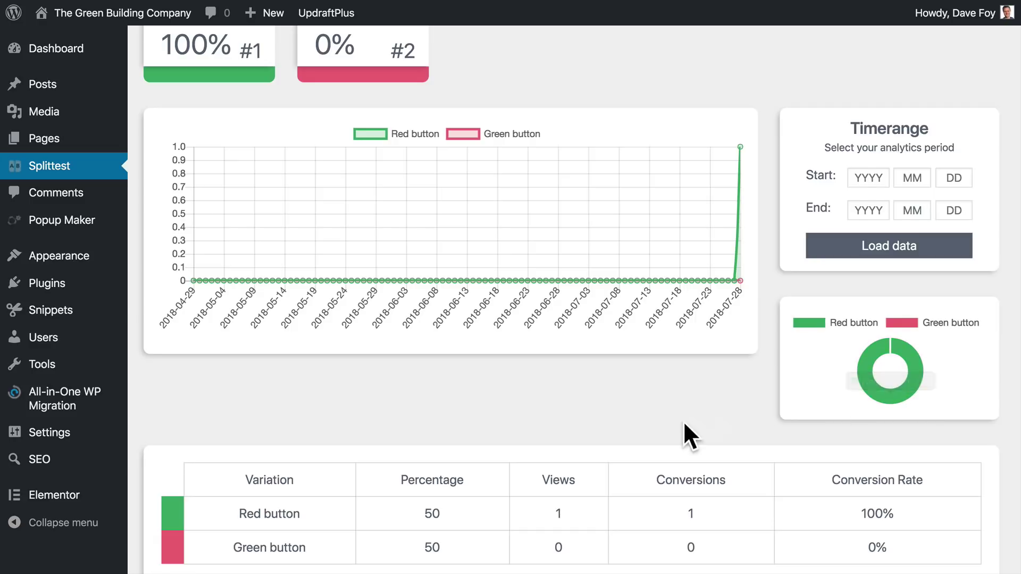
{"action": "scroll", "coordinate": [676, 436], "scroll_direction": "down", "scroll_amount": 1}
{"action": "scroll", "coordinate": [744, 404], "scroll_direction": "up", "scroll_amount": 1}
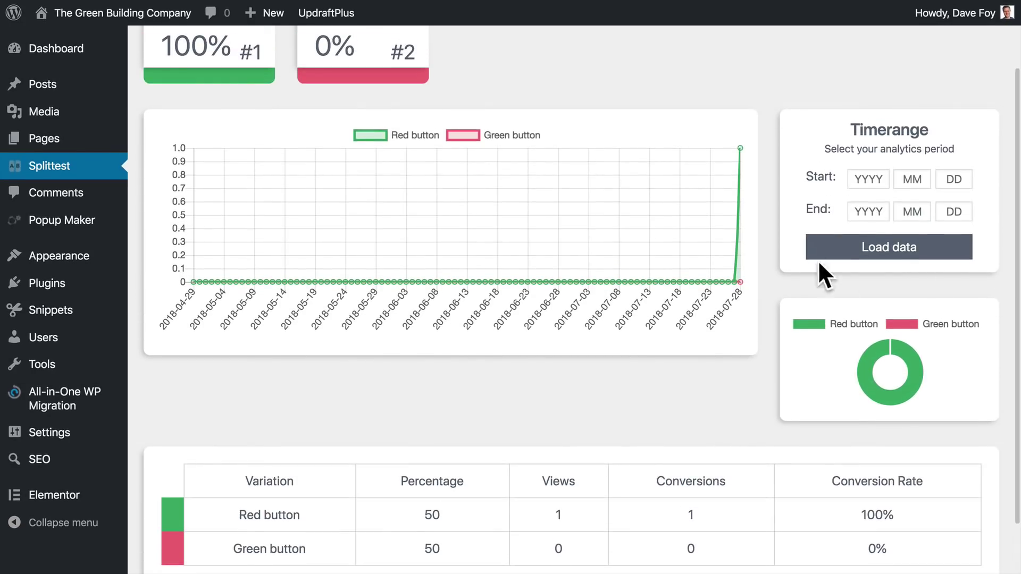
{"action": "scroll", "coordinate": [764, 286], "scroll_direction": "up", "scroll_amount": 1}
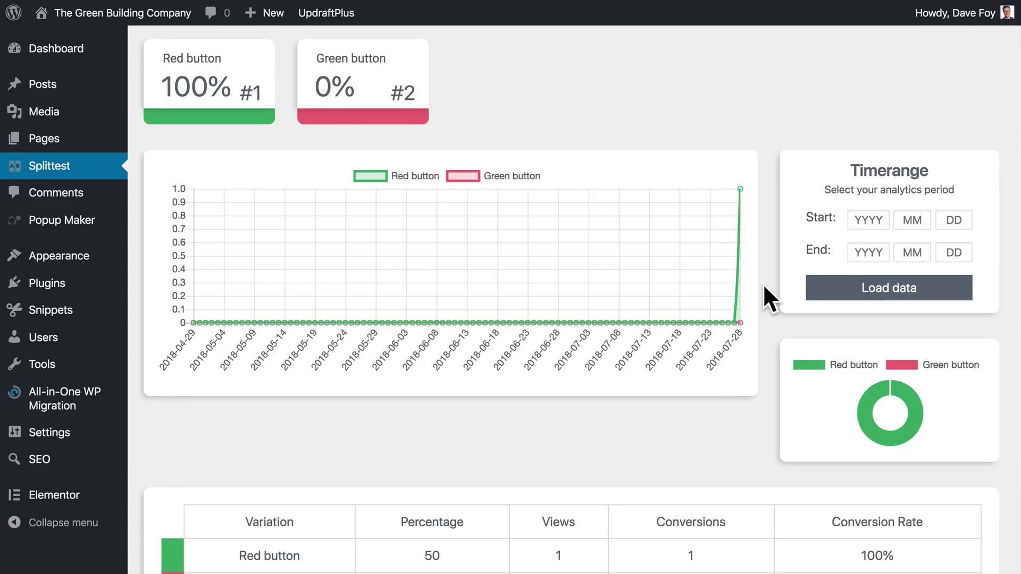
{"action": "scroll", "coordinate": [582, 352], "scroll_direction": "up", "scroll_amount": 1}
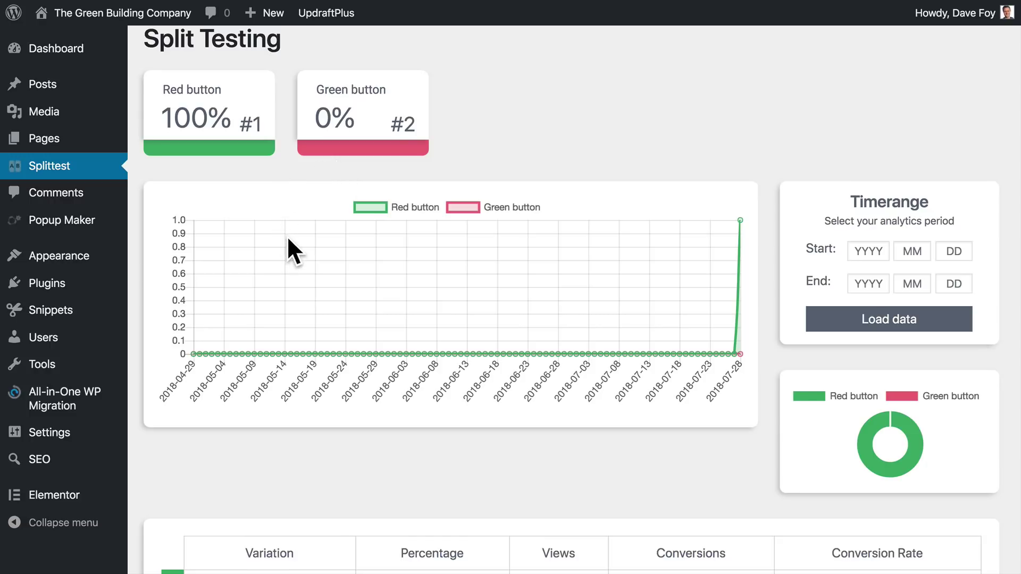
{"action": "scroll", "coordinate": [288, 240], "scroll_direction": "up", "scroll_amount": 1}
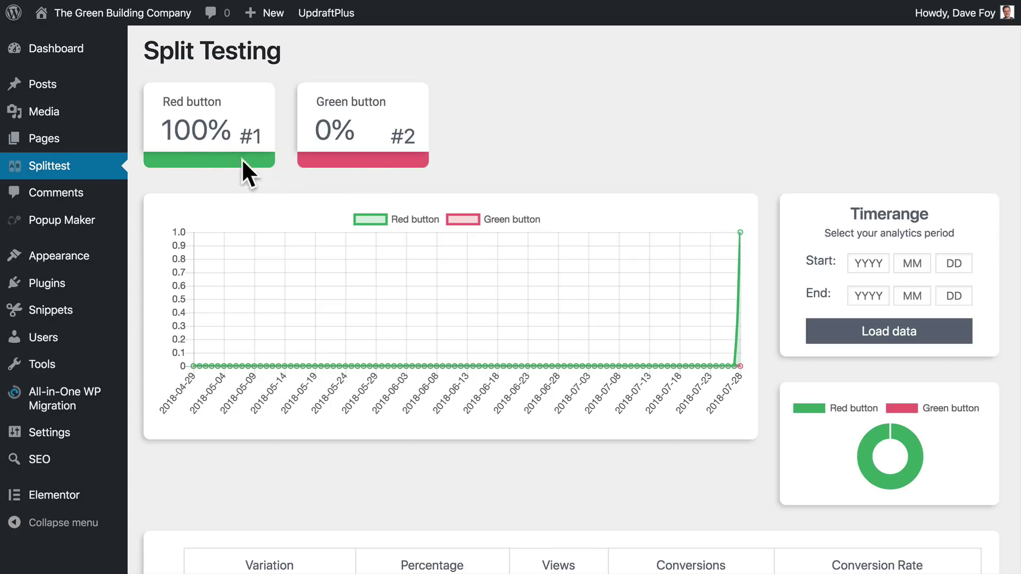
Start a new split test named Headline with variation Headline 1 at 50%.
{"action": "left_click", "coordinate": [66, 168]}
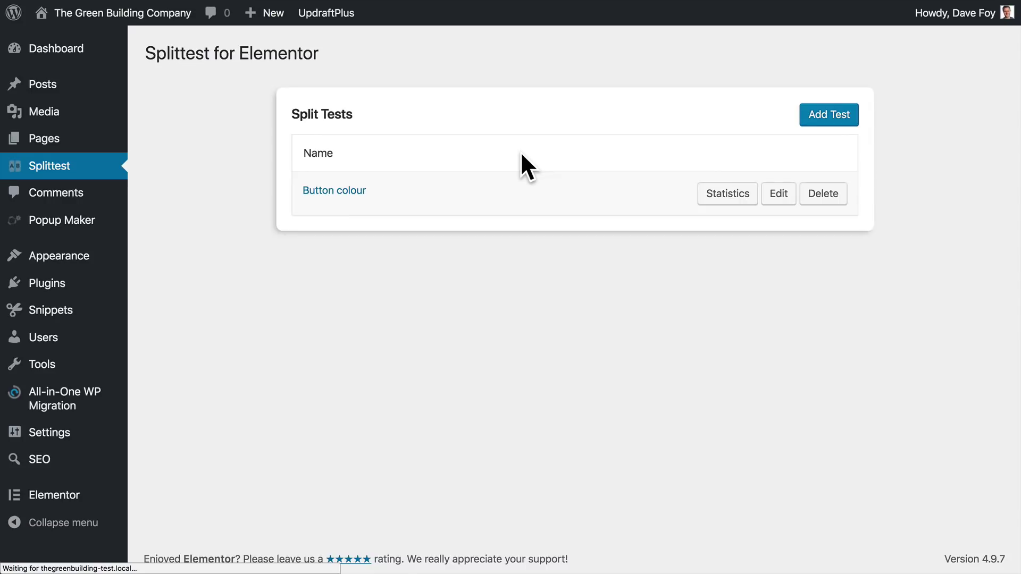
{"action": "left_click", "coordinate": [814, 121]}
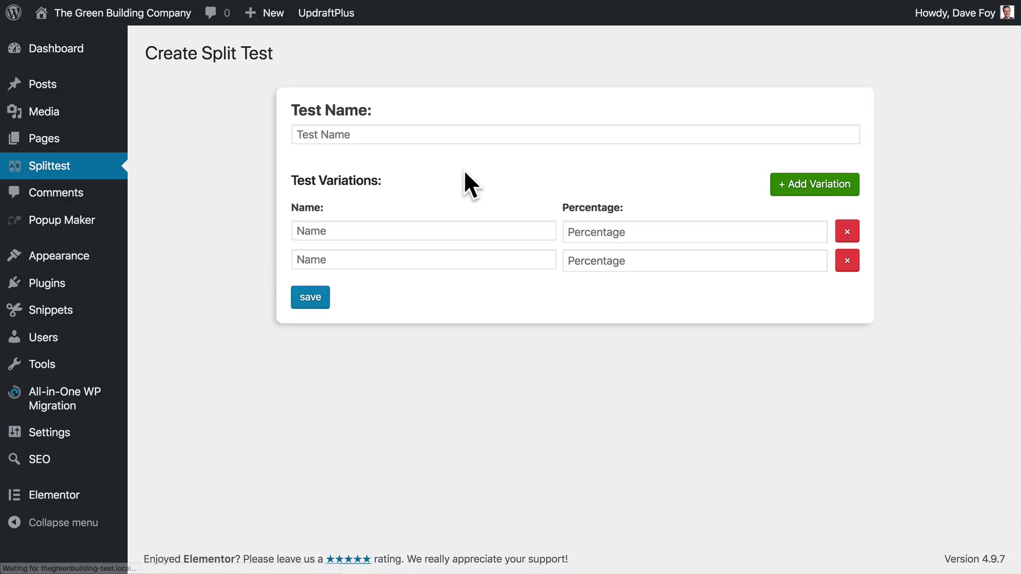
{"action": "left_click", "coordinate": [383, 135]}
{"action": "type", "text": "Headline"}
{"action": "key", "text": "Tab"}
{"action": "type", "text": "Headline 1"}
{"action": "key", "text": "Tab"}
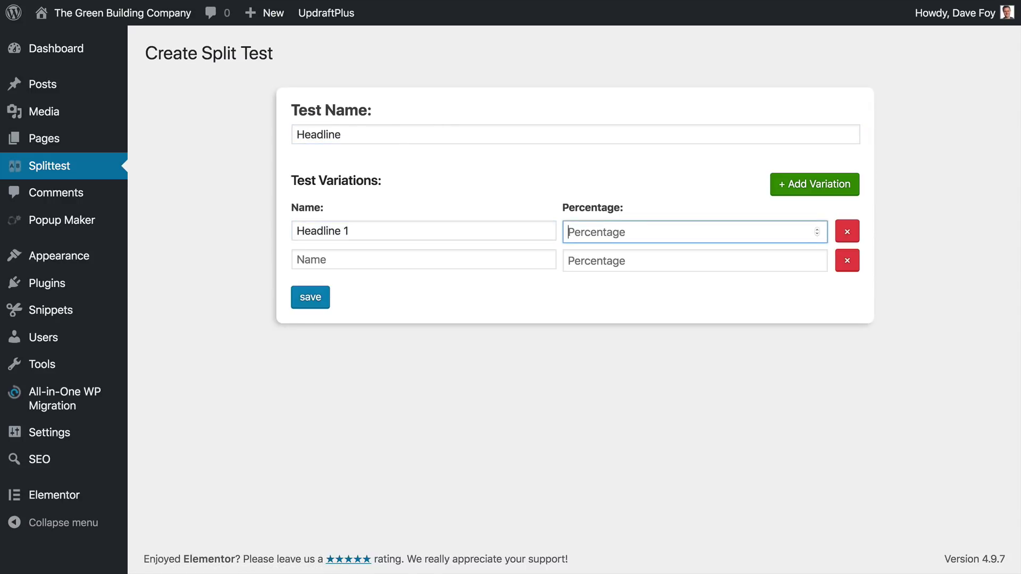
{"action": "type", "text": "50"}
Add variation Headline 2 at 50%, save the test and return to the tests list.
{"action": "key", "text": "Tab"}
{"action": "type", "text": "Headline 2"}
{"action": "key", "text": "Tab"}
{"action": "type", "text": "50"}
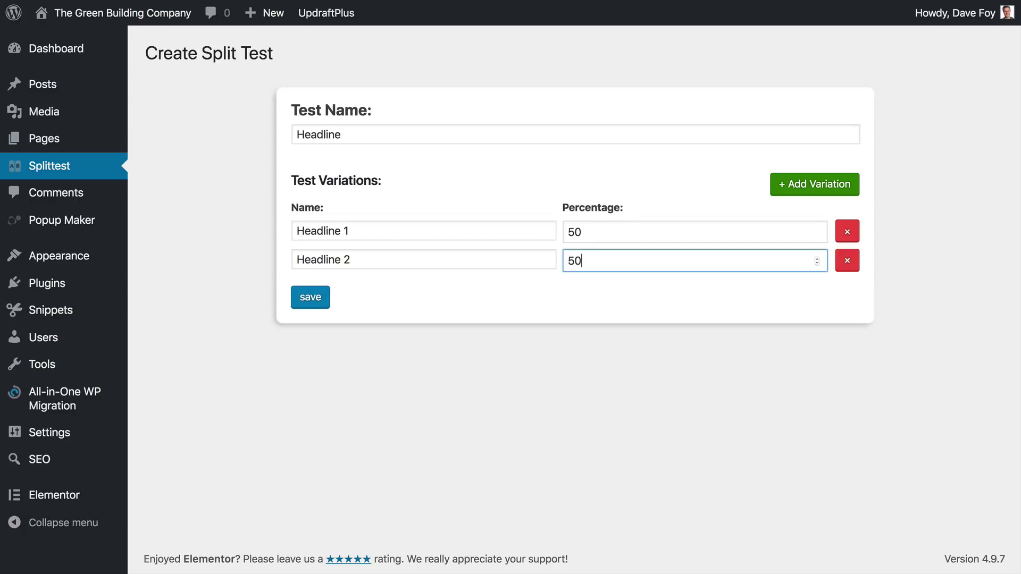
{"action": "left_click", "coordinate": [317, 300]}
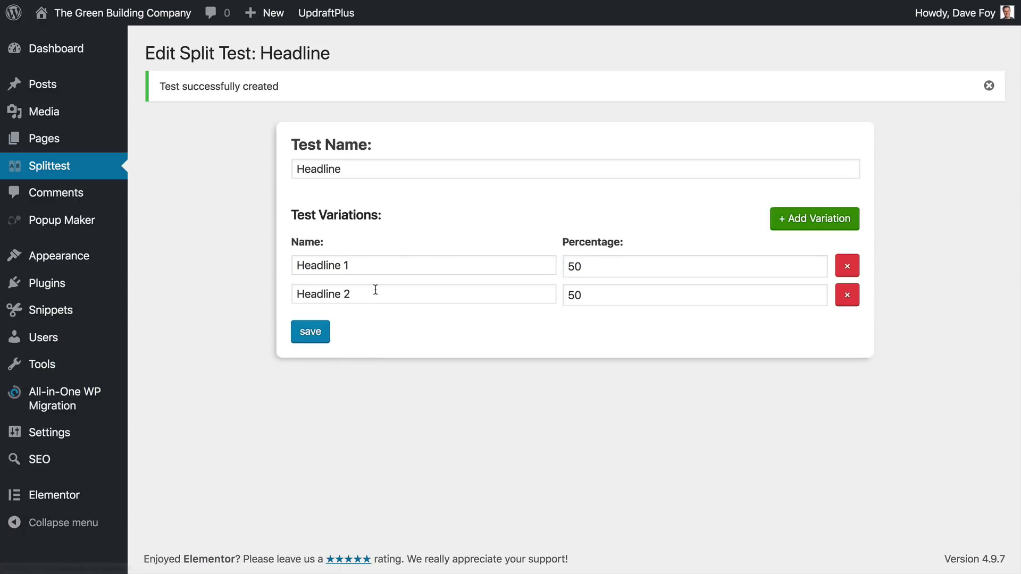
{"action": "left_click", "coordinate": [66, 170]}
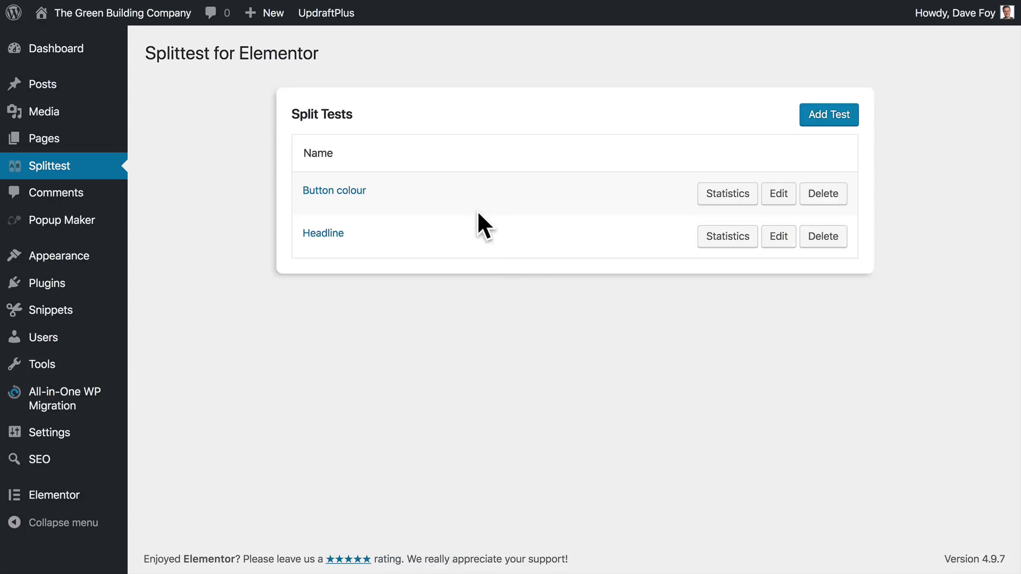
Add Blue button and Purple button variations to the Button colour test.
{"action": "left_click", "coordinate": [352, 193]}
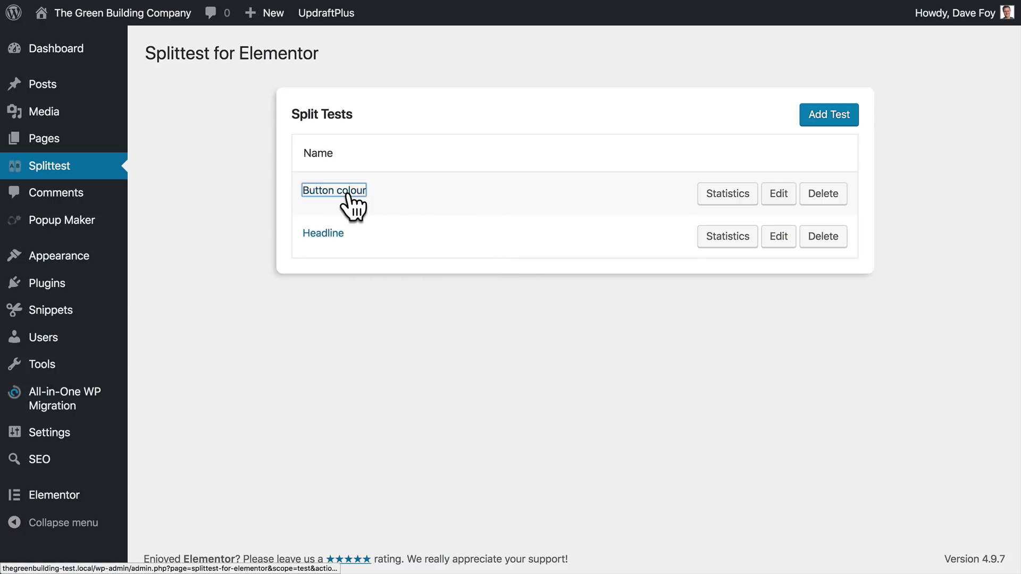
{"action": "left_click", "coordinate": [819, 187]}
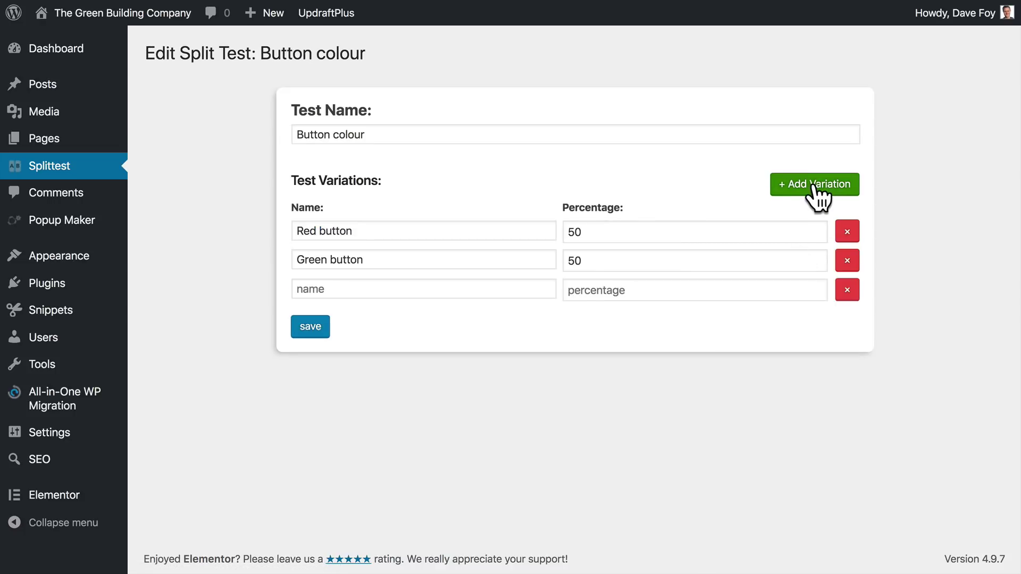
{"action": "left_click", "coordinate": [798, 187]}
{"action": "left_click", "coordinate": [798, 187]}
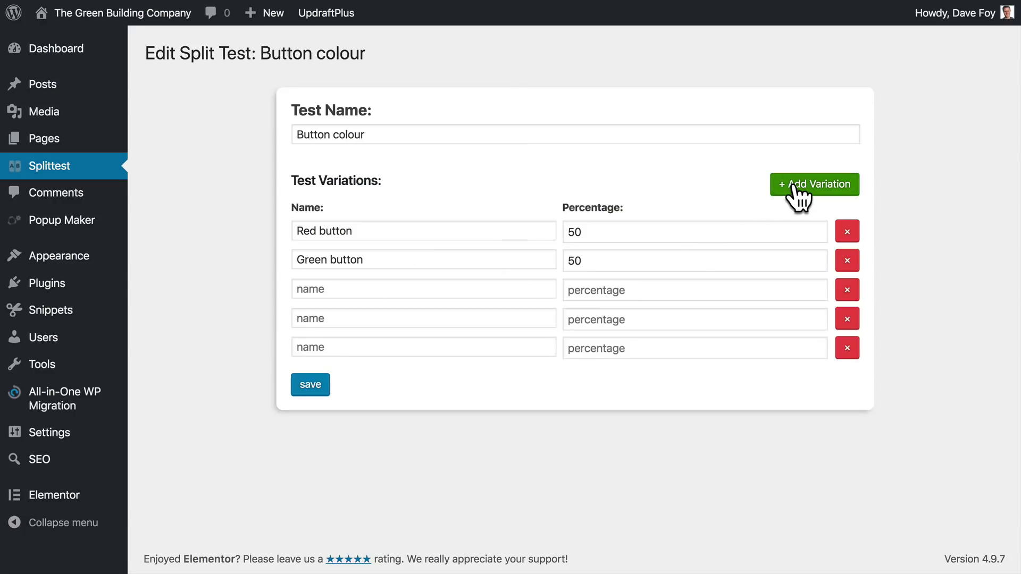
{"action": "left_click", "coordinate": [809, 189]}
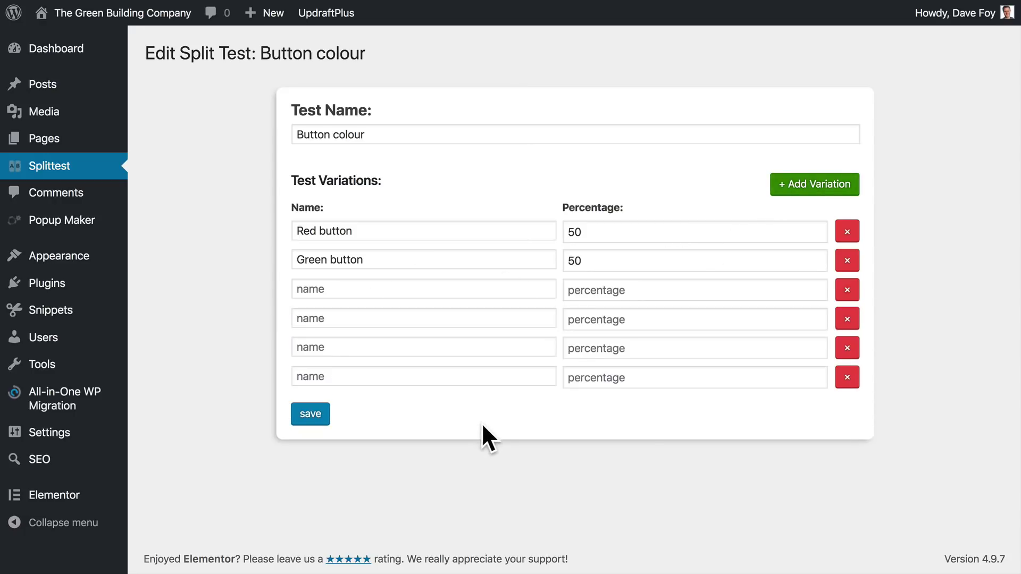
{"action": "left_click", "coordinate": [373, 289]}
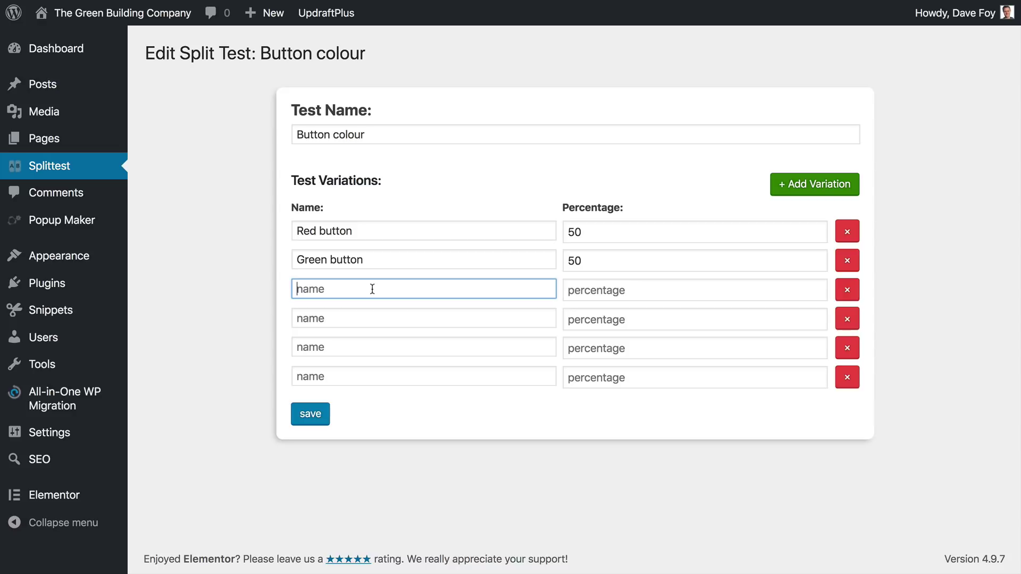
{"action": "type", "text": "Blue button"}
{"action": "key", "text": "Tab"}
{"action": "key", "text": "Tab"}
{"action": "key", "text": "Tab"}
{"action": "type", "text": "Purple button"}
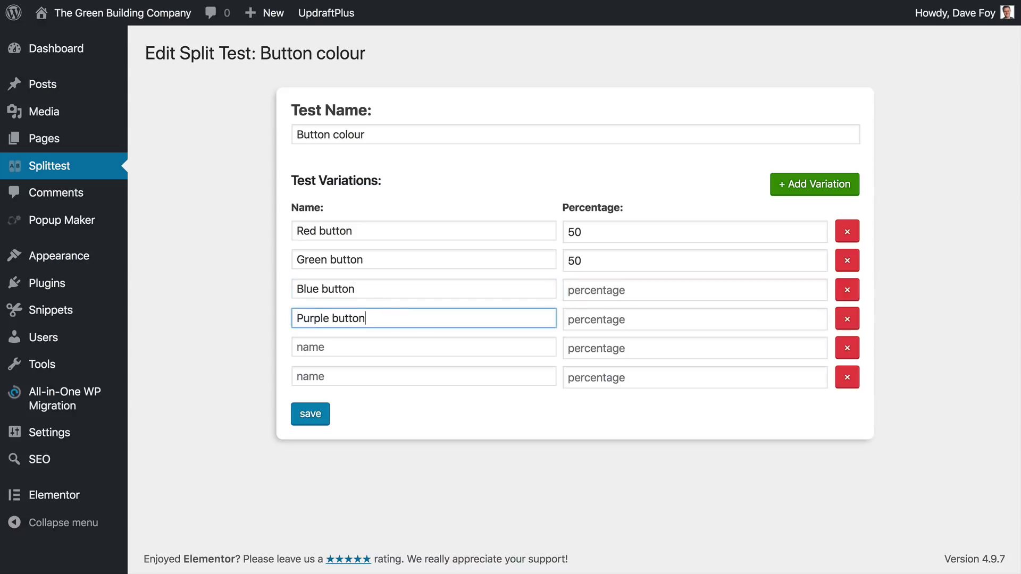
{"action": "left_click", "coordinate": [401, 412]}
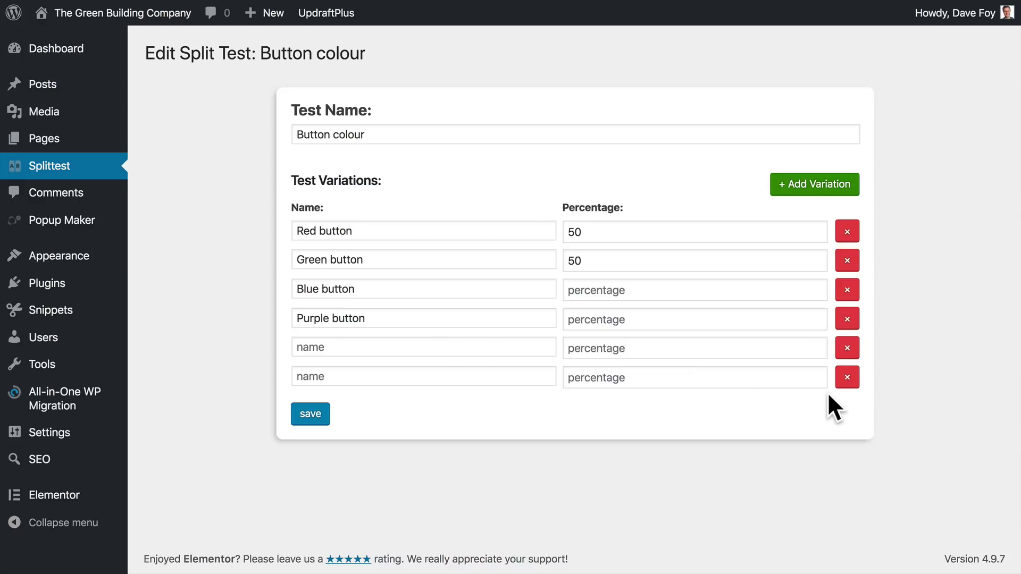
Remove the two empty variation rows and set all four variations to 25% each.
{"action": "left_click", "coordinate": [840, 373]}
{"action": "left_click", "coordinate": [838, 354]}
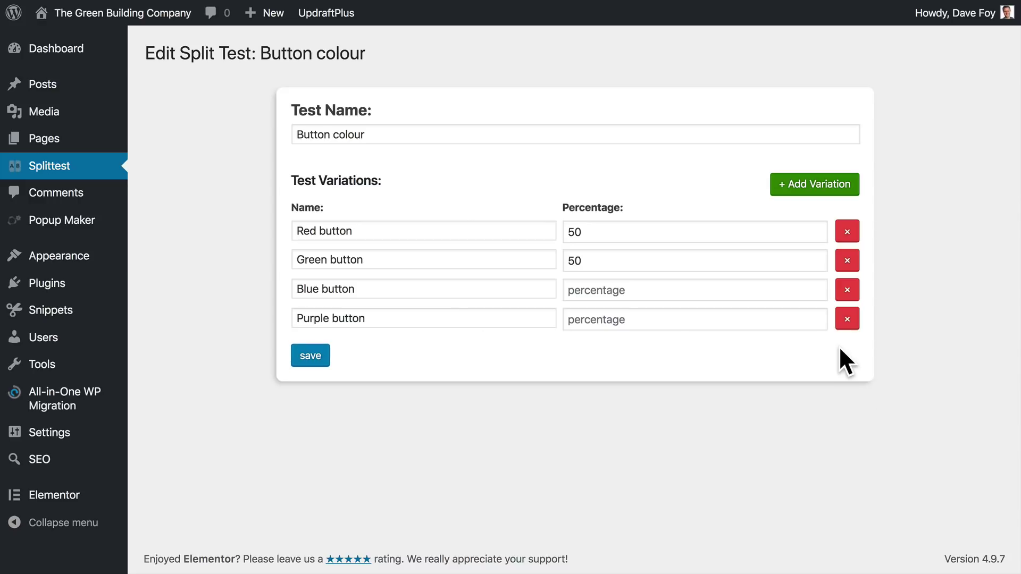
{"action": "left_click", "coordinate": [633, 292]}
{"action": "type", "text": "25"}
{"action": "left_click", "coordinate": [627, 319]}
{"action": "type", "text": "25"}
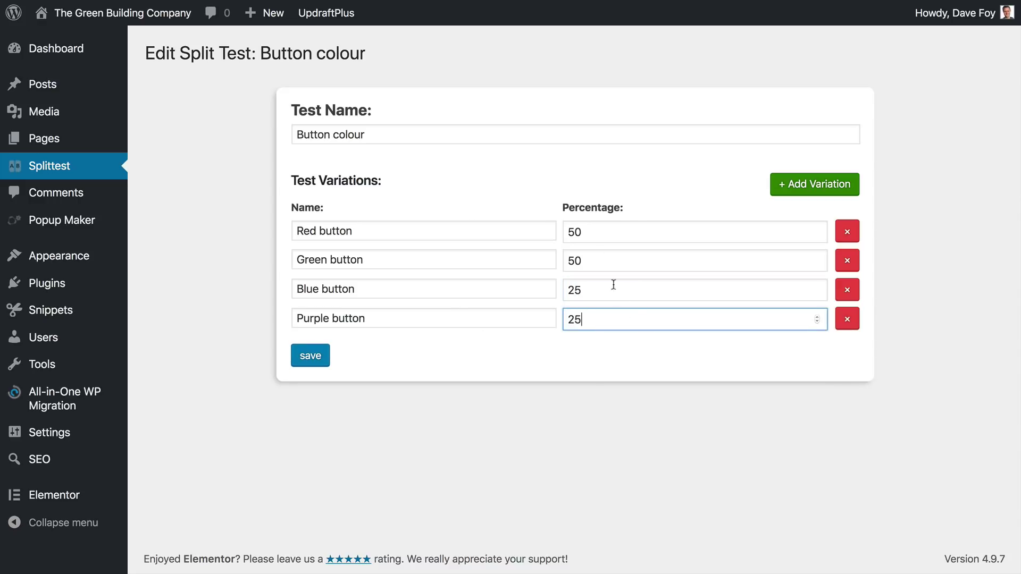
{"action": "left_click", "coordinate": [589, 236]}
{"action": "double_click", "coordinate": [589, 236]}
{"action": "type", "text": "25"}
{"action": "double_click", "coordinate": [595, 254]}
{"action": "type", "text": "25"}
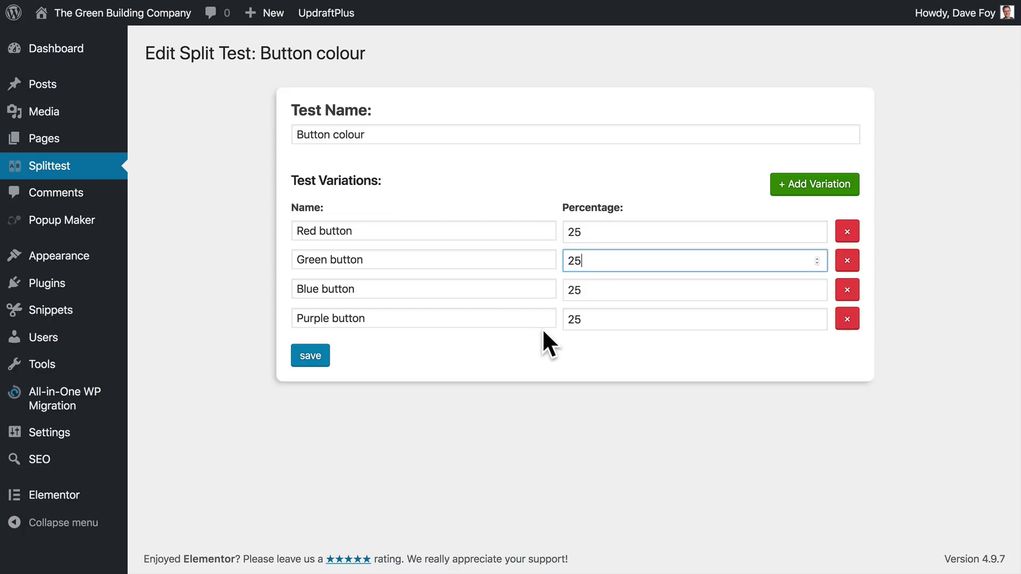
{"action": "left_click", "coordinate": [533, 349]}
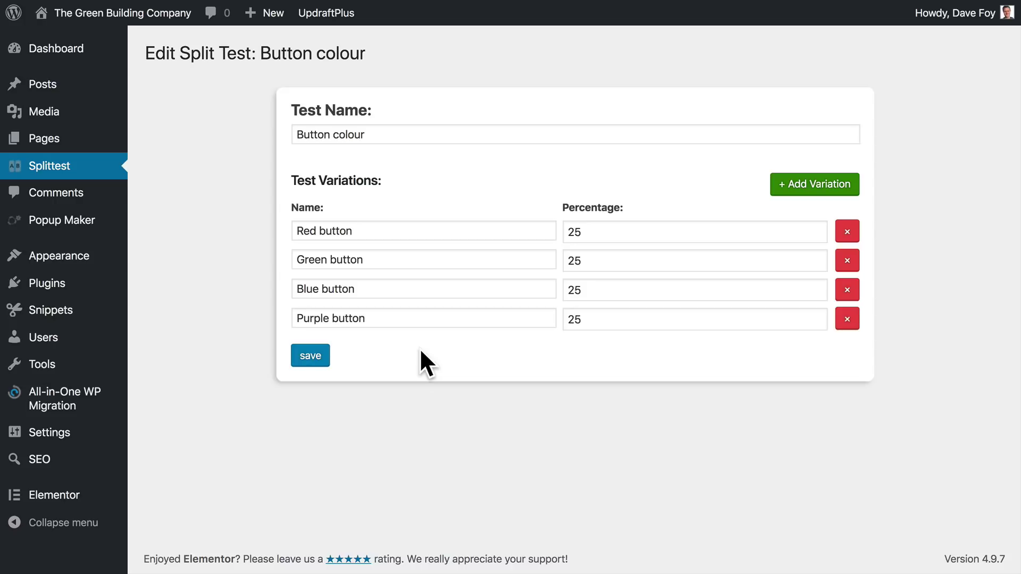
Open the landing page in Elementor and scroll through its red- and green-button sections.
{"action": "left_click", "coordinate": [52, 144]}
{"action": "mouse_move", "coordinate": [271, 183]}
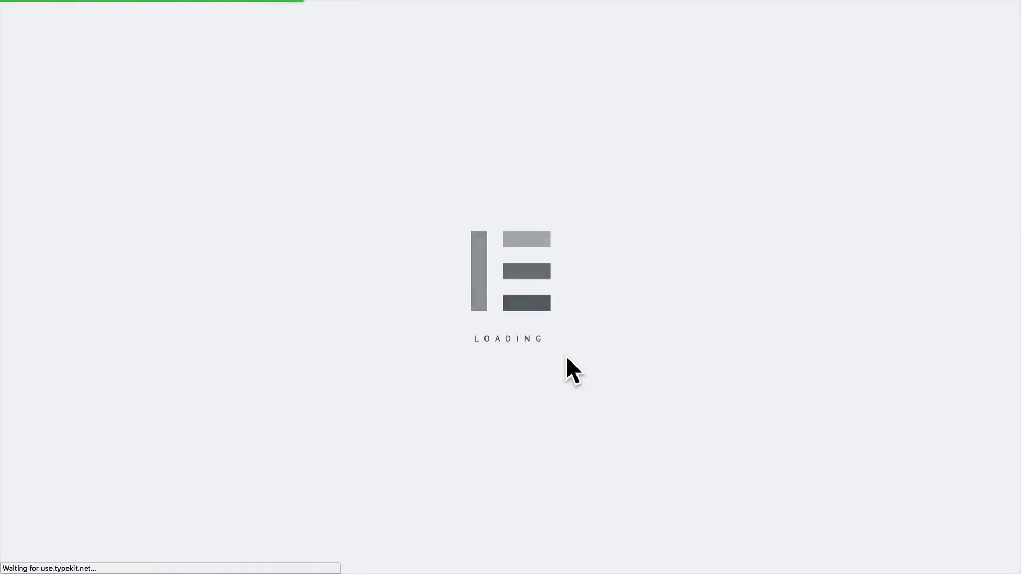
{"action": "scroll", "coordinate": [566, 361], "scroll_direction": "down", "scroll_amount": 5}
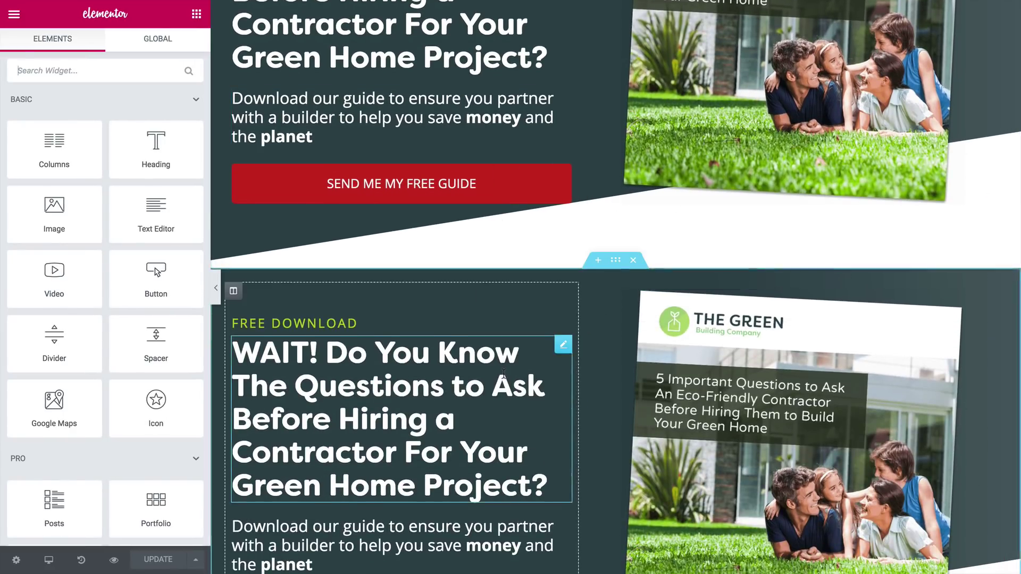
{"action": "scroll", "coordinate": [529, 360], "scroll_direction": "down", "scroll_amount": 1}
{"action": "scroll", "coordinate": [477, 332], "scroll_direction": "up", "scroll_amount": 6}
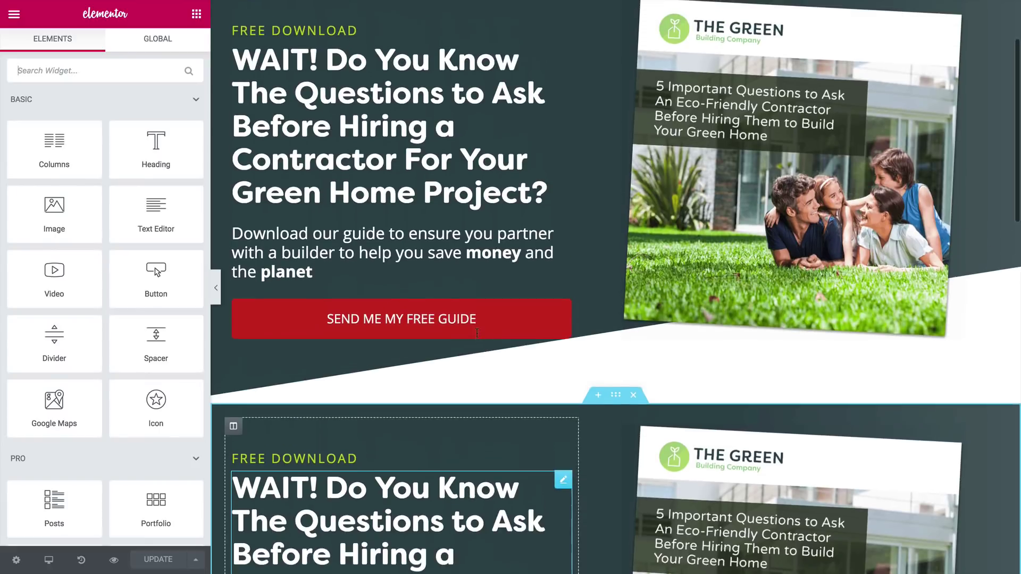
{"action": "scroll", "coordinate": [519, 441], "scroll_direction": "down", "scroll_amount": 7}
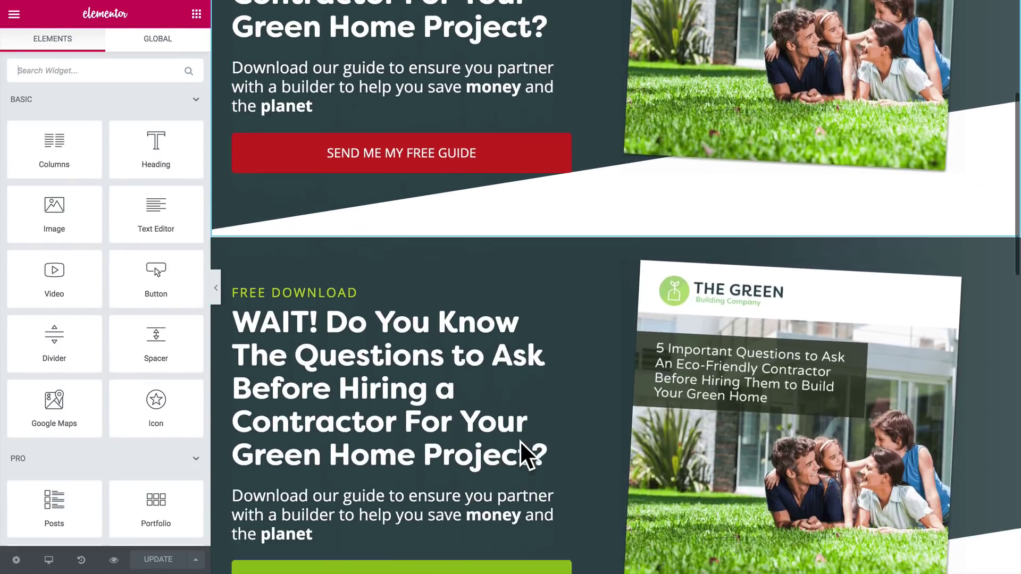
{"action": "scroll", "coordinate": [519, 441], "scroll_direction": "up", "scroll_amount": 7}
{"action": "scroll", "coordinate": [519, 440], "scroll_direction": "down", "scroll_amount": 1}
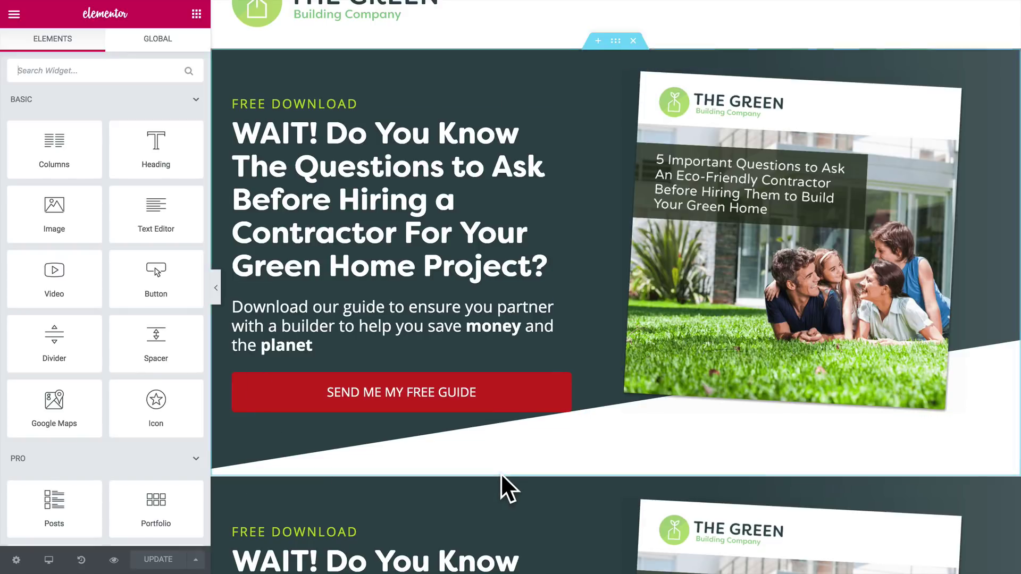
{"action": "scroll", "coordinate": [501, 486], "scroll_direction": "down", "scroll_amount": 2}
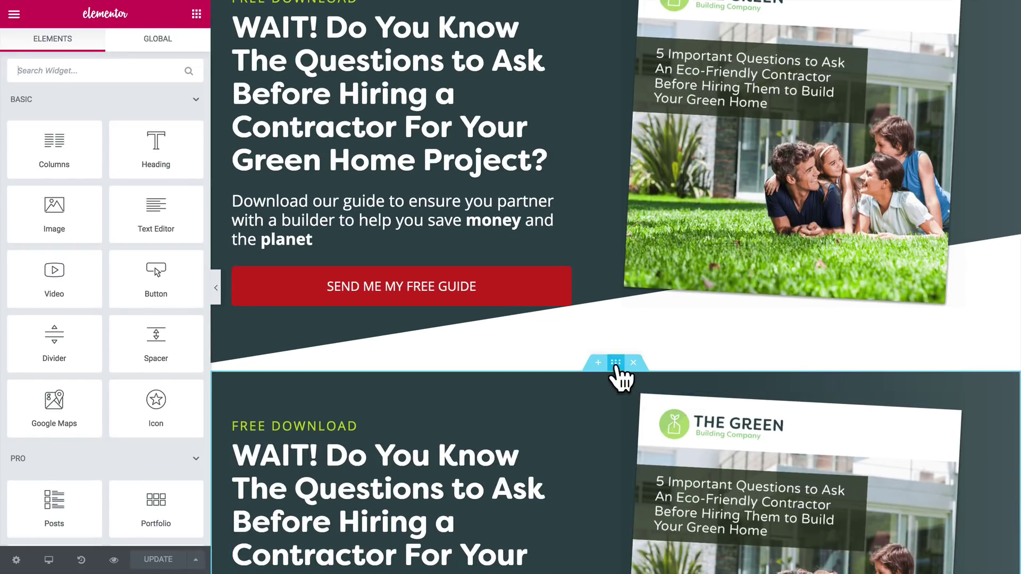
Show the green-button section's Advanced Split Test settings: Button colour, Green button variation.
{"action": "left_click", "coordinate": [616, 363]}
{"action": "left_click", "coordinate": [177, 48]}
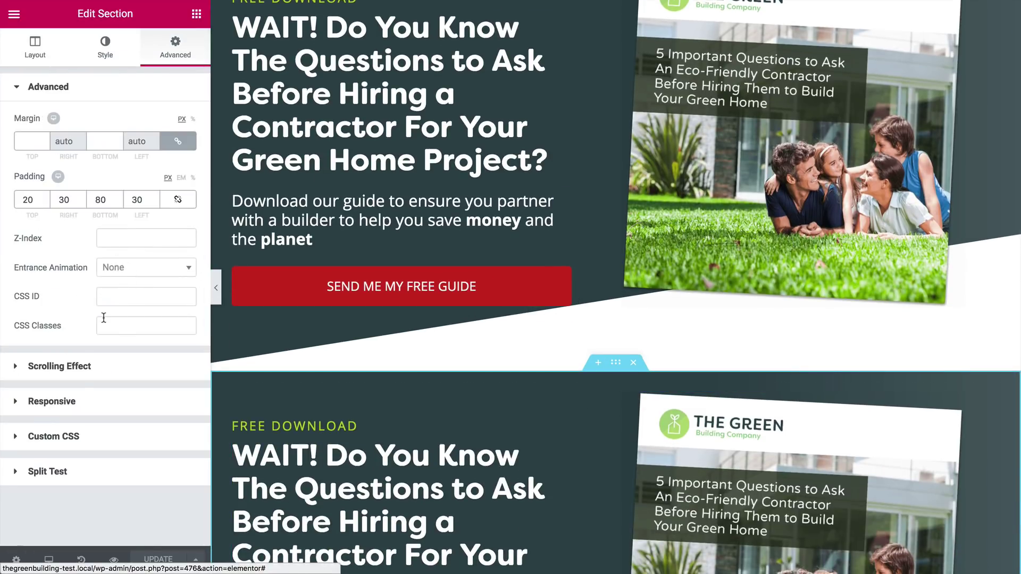
{"action": "left_click", "coordinate": [24, 473]}
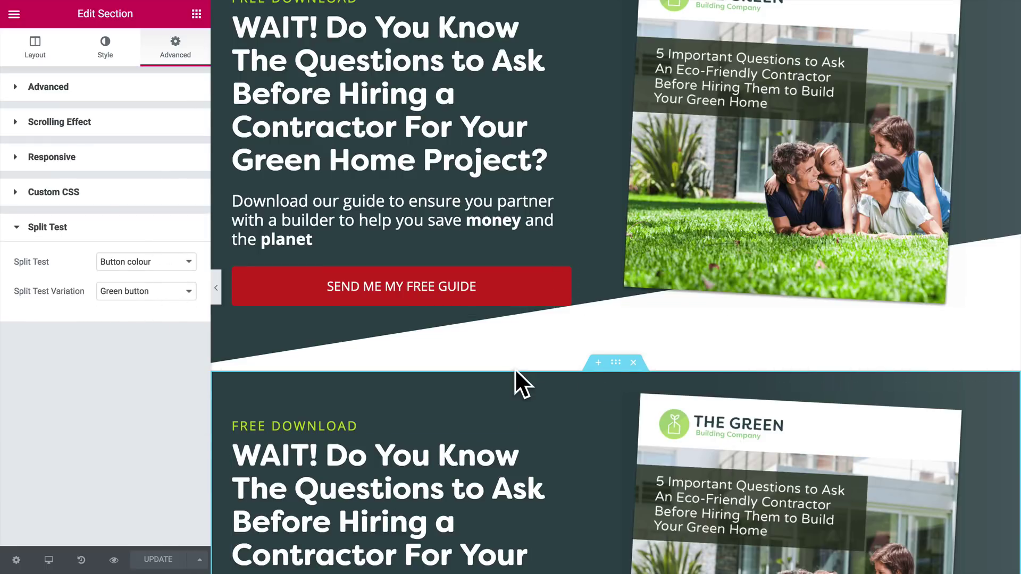
{"action": "scroll", "coordinate": [514, 369], "scroll_direction": "down", "scroll_amount": 4}
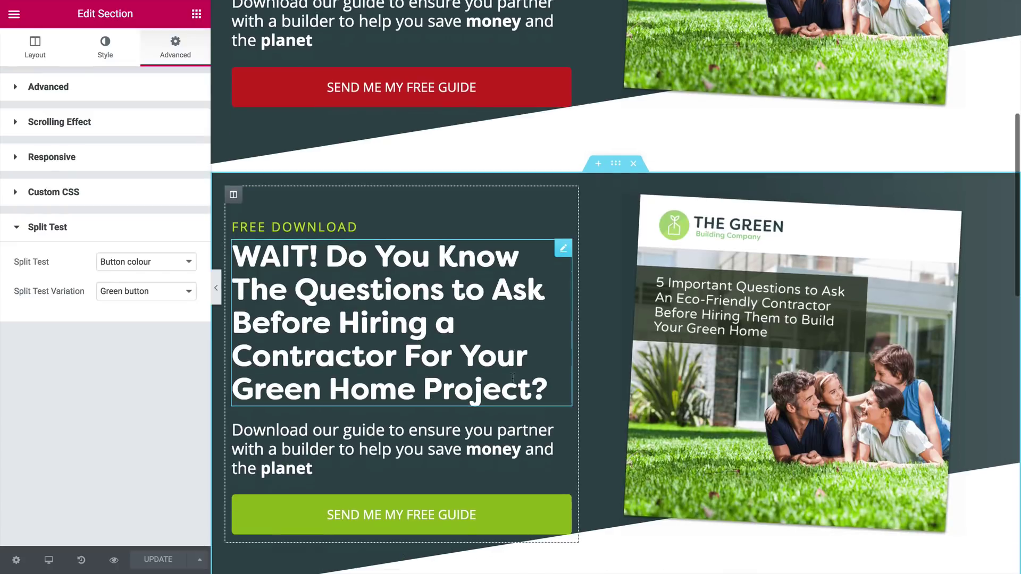
{"action": "scroll", "coordinate": [512, 378], "scroll_direction": "up", "scroll_amount": 5}
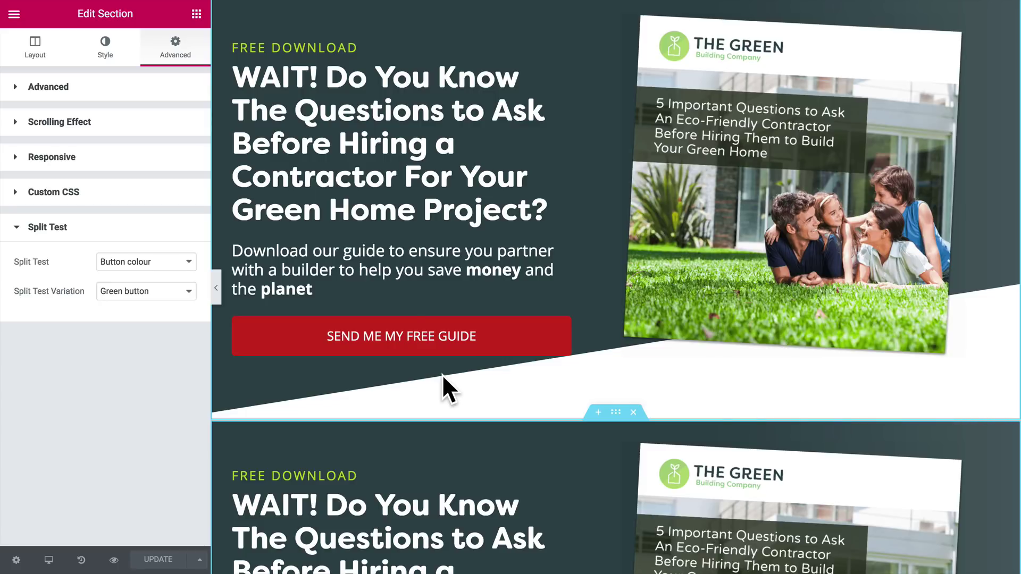
Exit Elementor to the dashboard and open the Button colour test's edit form.
{"action": "left_click", "coordinate": [14, 14]}
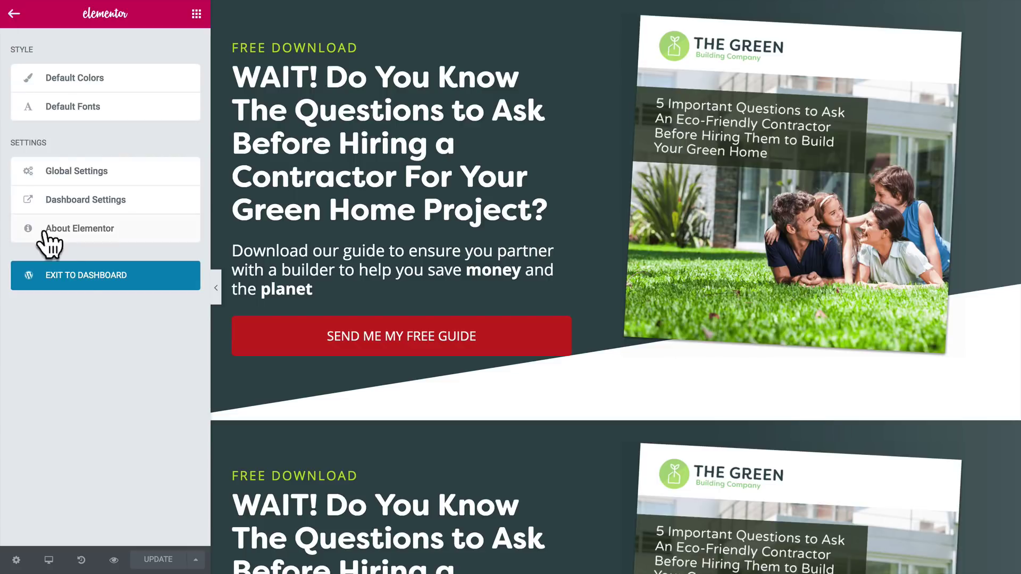
{"action": "left_click", "coordinate": [79, 278]}
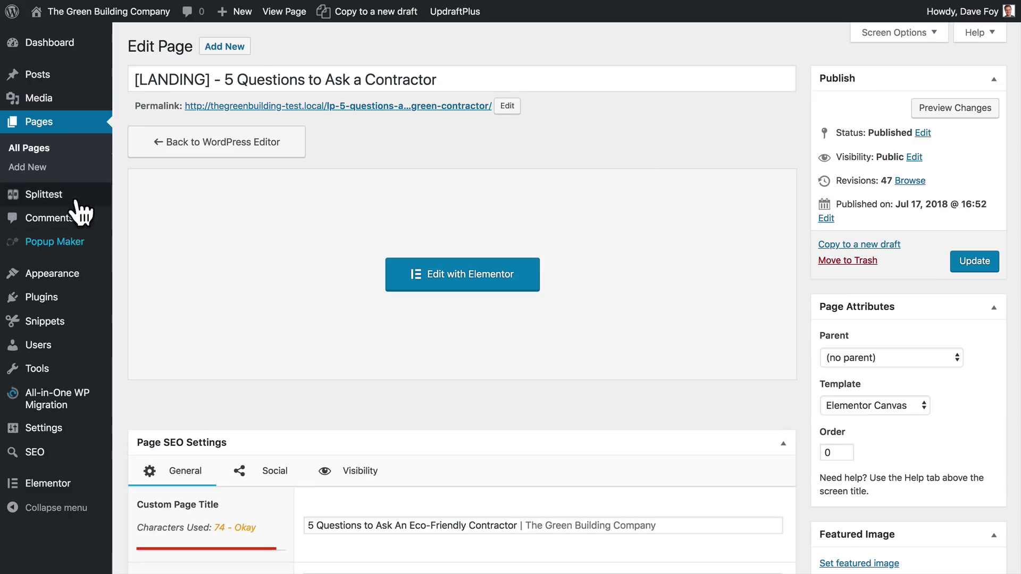
{"action": "left_click", "coordinate": [47, 198]}
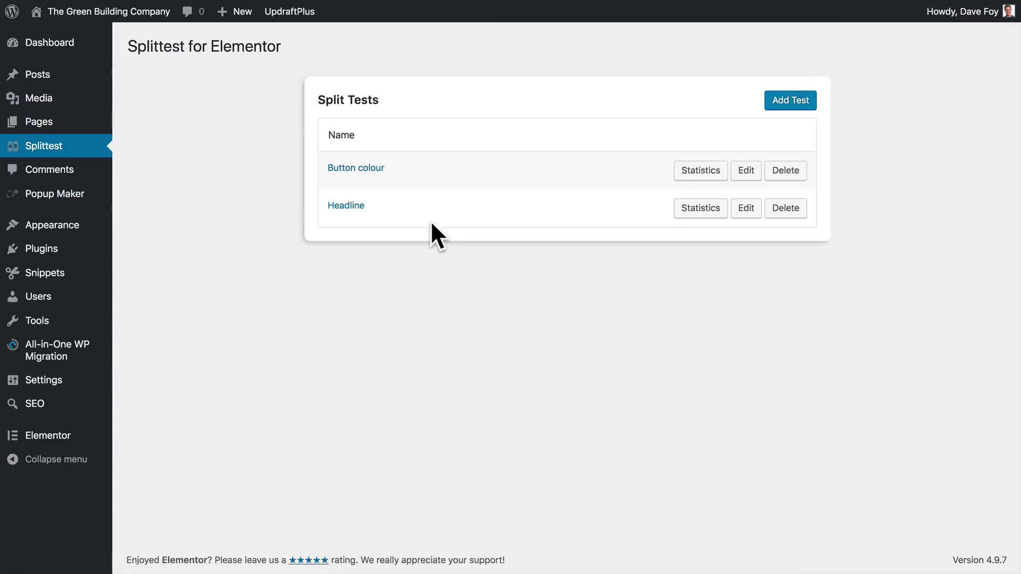
{"action": "left_click", "coordinate": [740, 176]}
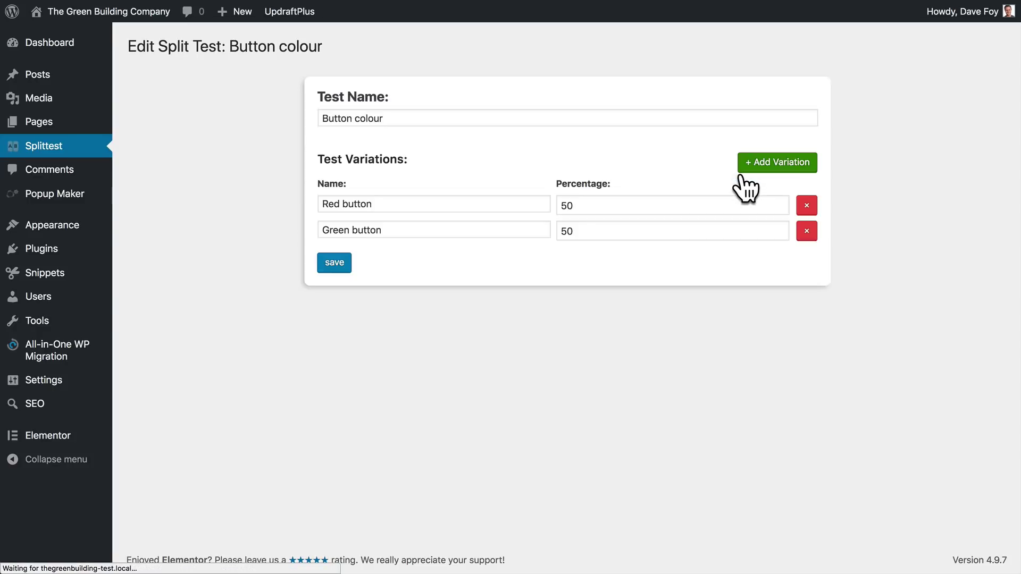